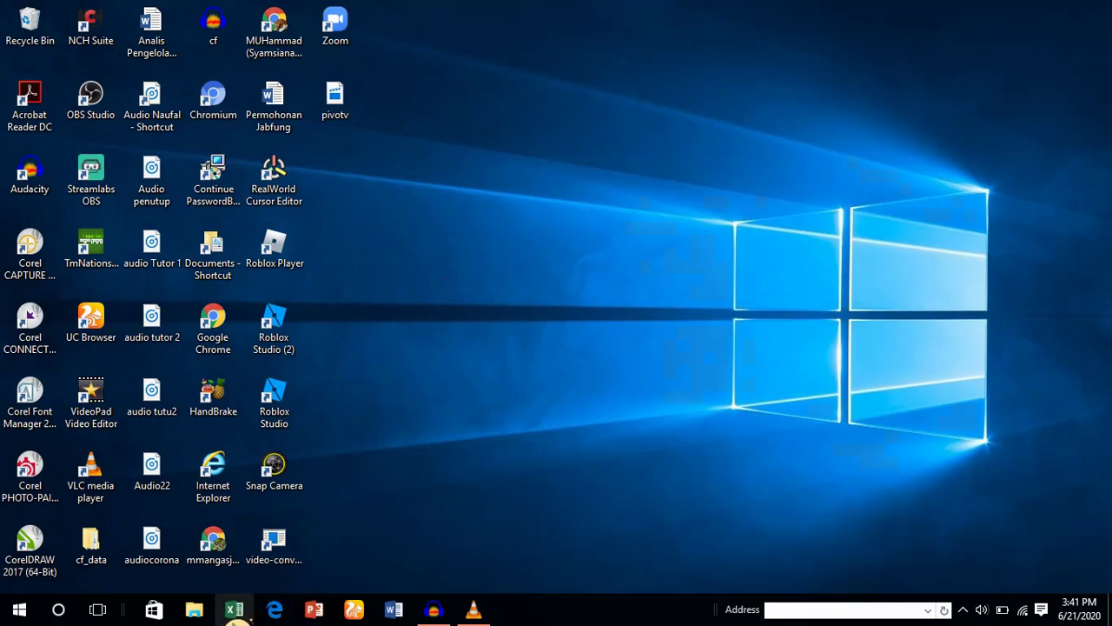
Open the DATA PEGAWAI workbook from USB Drive (D:).
{"action": "left_click", "coordinate": [194, 610]}
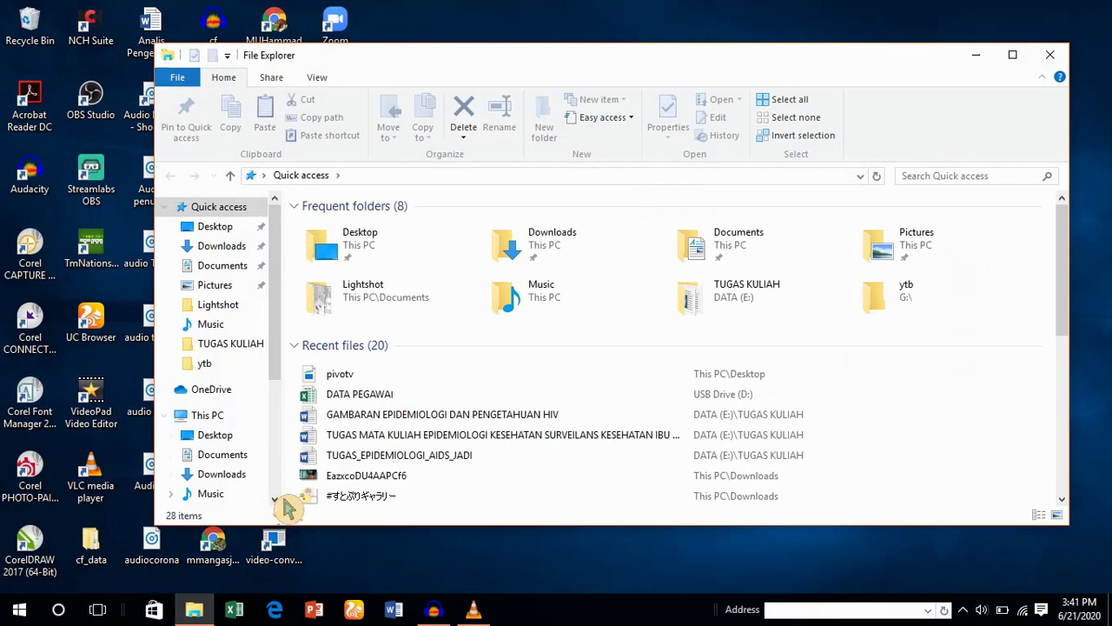
{"action": "left_click_drag", "start_coordinate": [290, 372], "coordinate": [290, 510]}
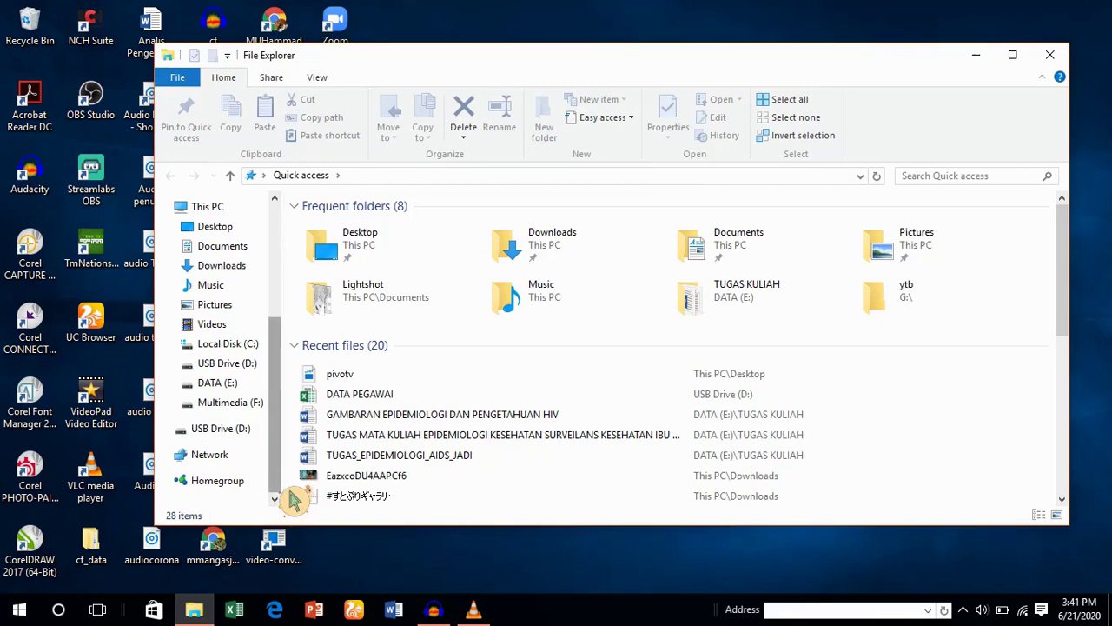
{"action": "left_click", "coordinate": [260, 437]}
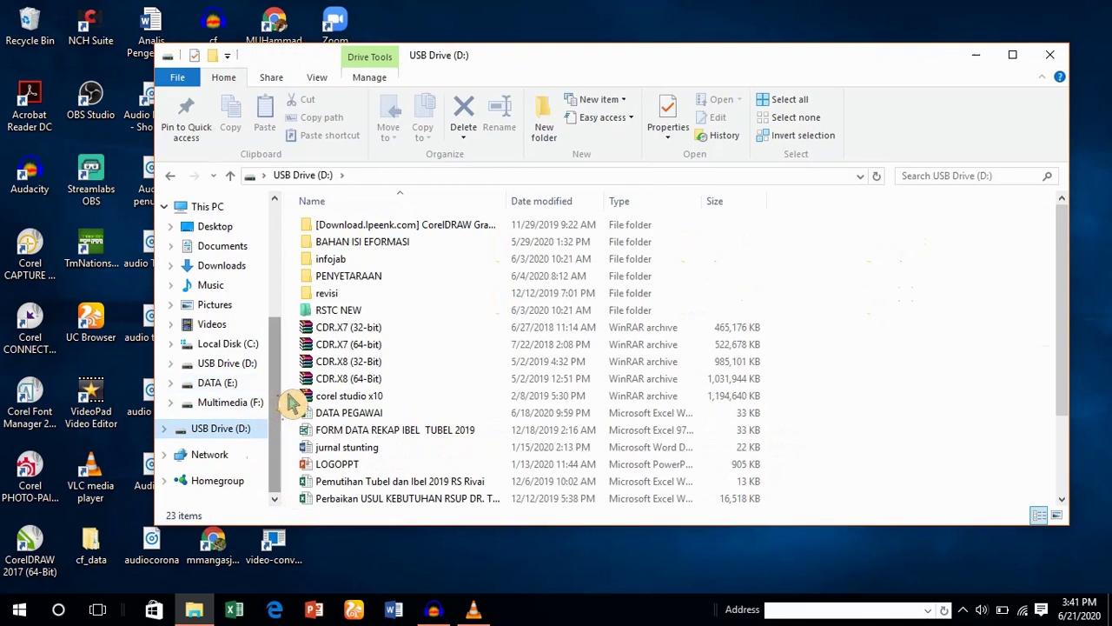
{"action": "scroll", "coordinate": [292, 402], "scroll_direction": "up", "scroll_amount": 2}
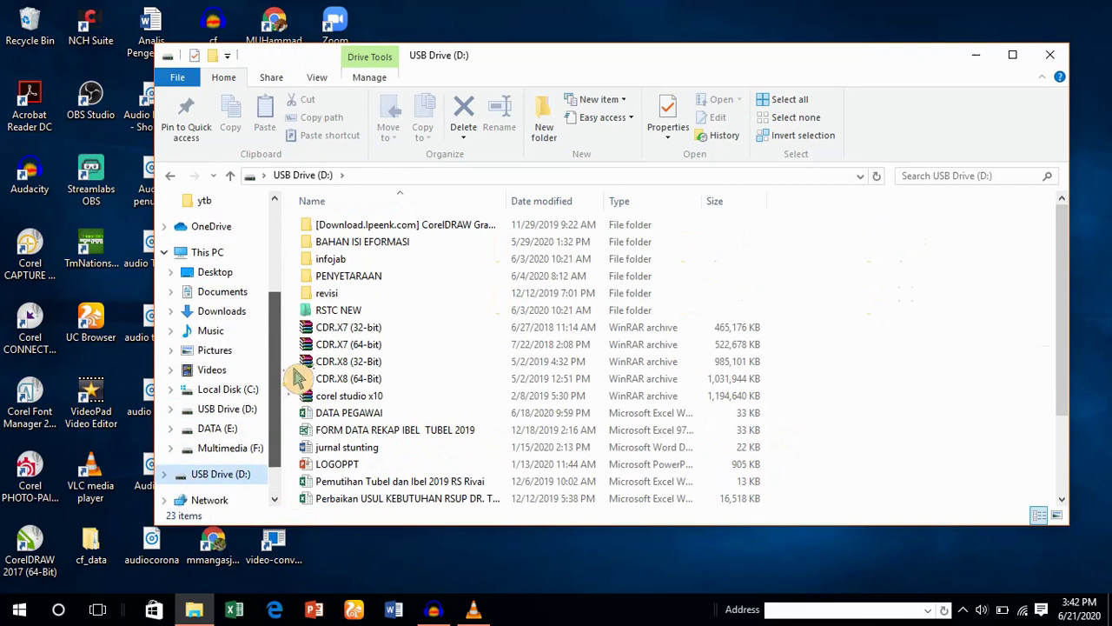
{"action": "double_click", "coordinate": [379, 415]}
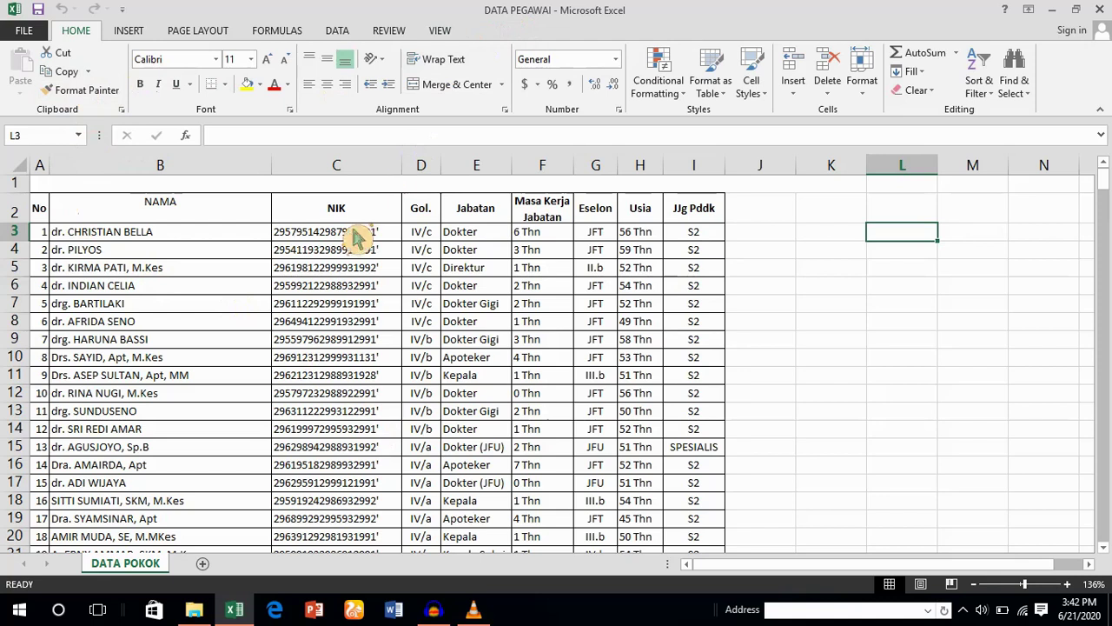
{"action": "left_click", "coordinate": [539, 344]}
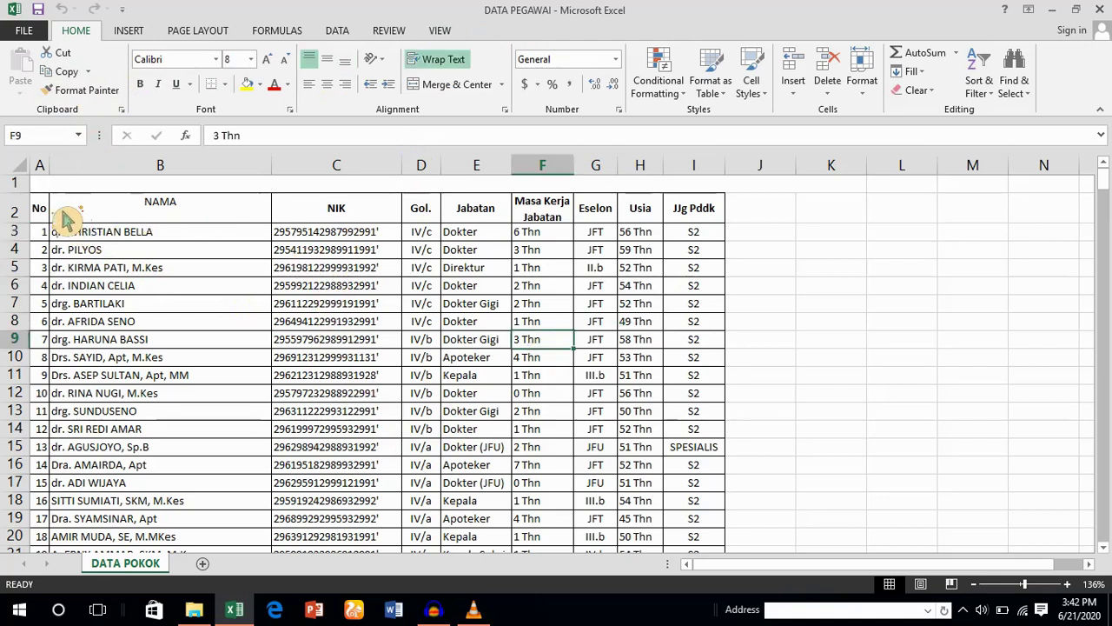
{"action": "left_click_drag", "start_coordinate": [44, 218], "coordinate": [731, 544]}
{"action": "scroll", "coordinate": [730, 545], "scroll_direction": "down", "scroll_amount": 8}
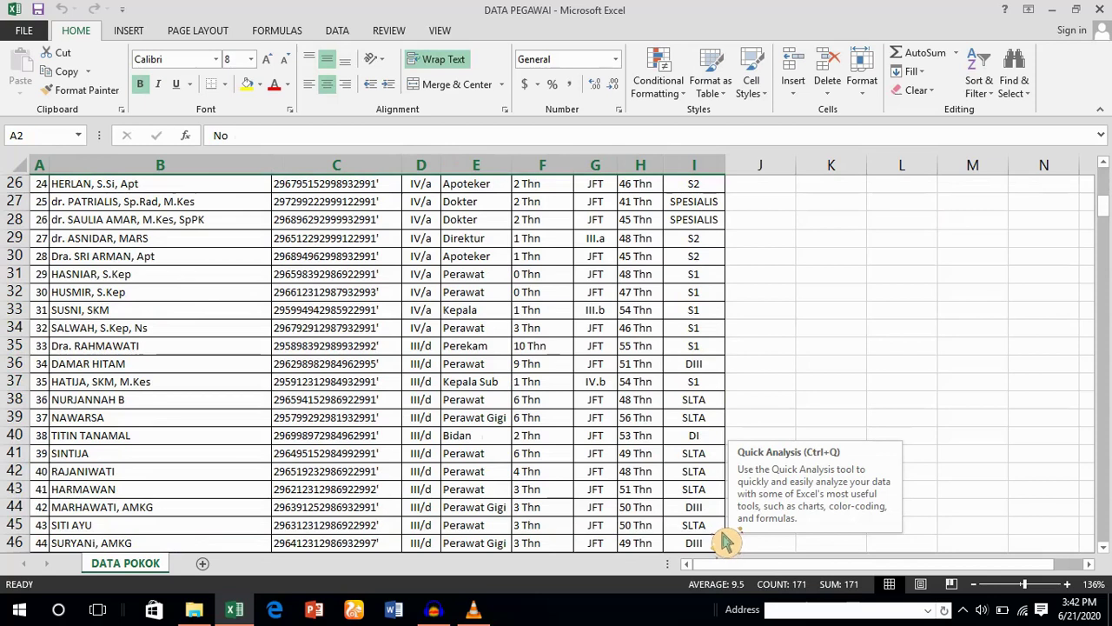
{"action": "scroll", "coordinate": [722, 539], "scroll_direction": "down", "scroll_amount": 3}
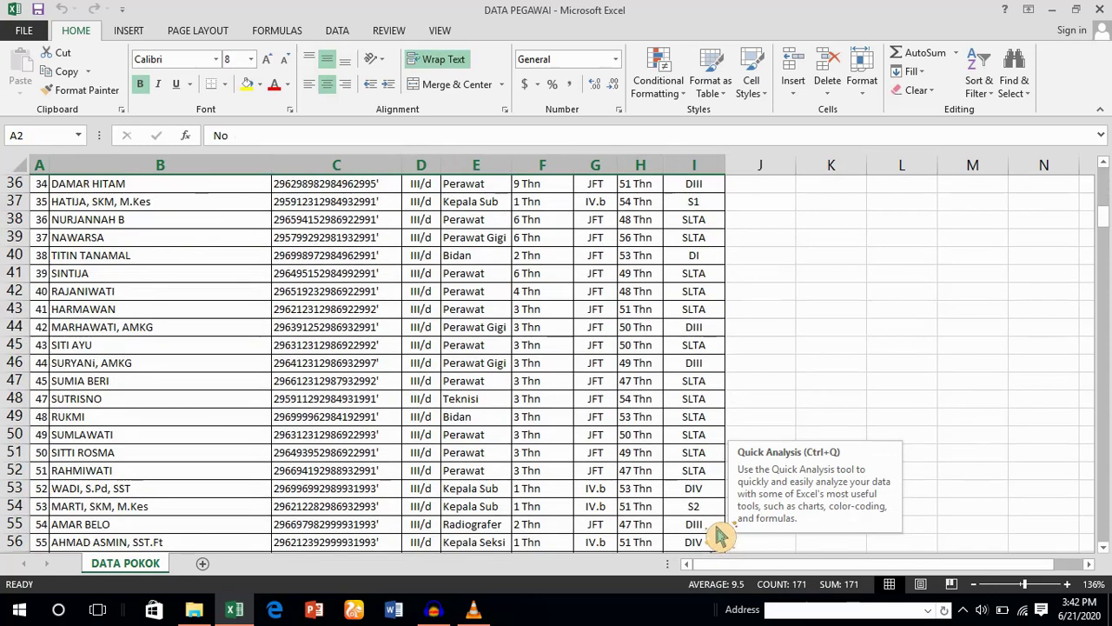
{"action": "scroll", "coordinate": [698, 462], "scroll_direction": "up", "scroll_amount": 8}
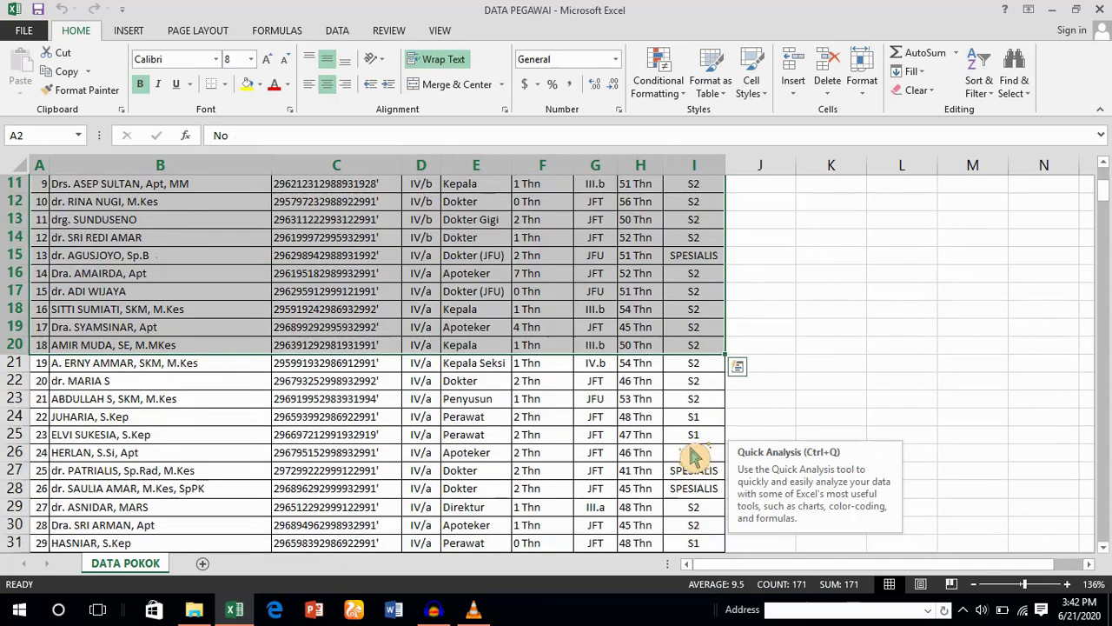
{"action": "left_click", "coordinate": [827, 296]}
{"action": "scroll", "coordinate": [521, 322], "scroll_direction": "up", "scroll_amount": 3}
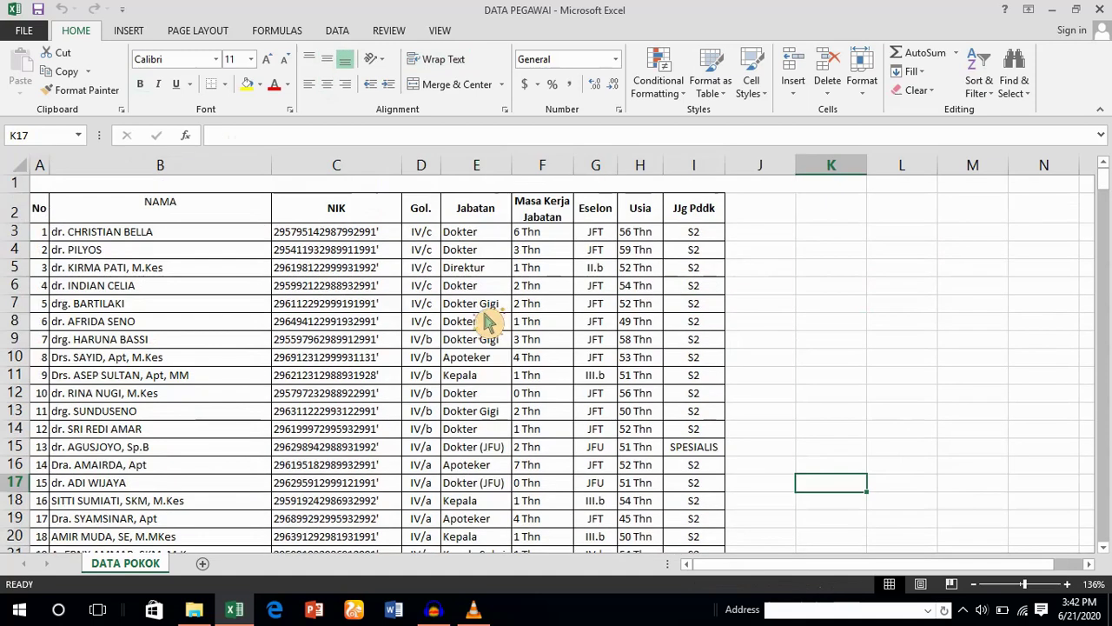
{"action": "left_click_drag", "start_coordinate": [50, 218], "coordinate": [698, 594]}
{"action": "scroll", "coordinate": [670, 489], "scroll_direction": "up", "scroll_amount": 14}
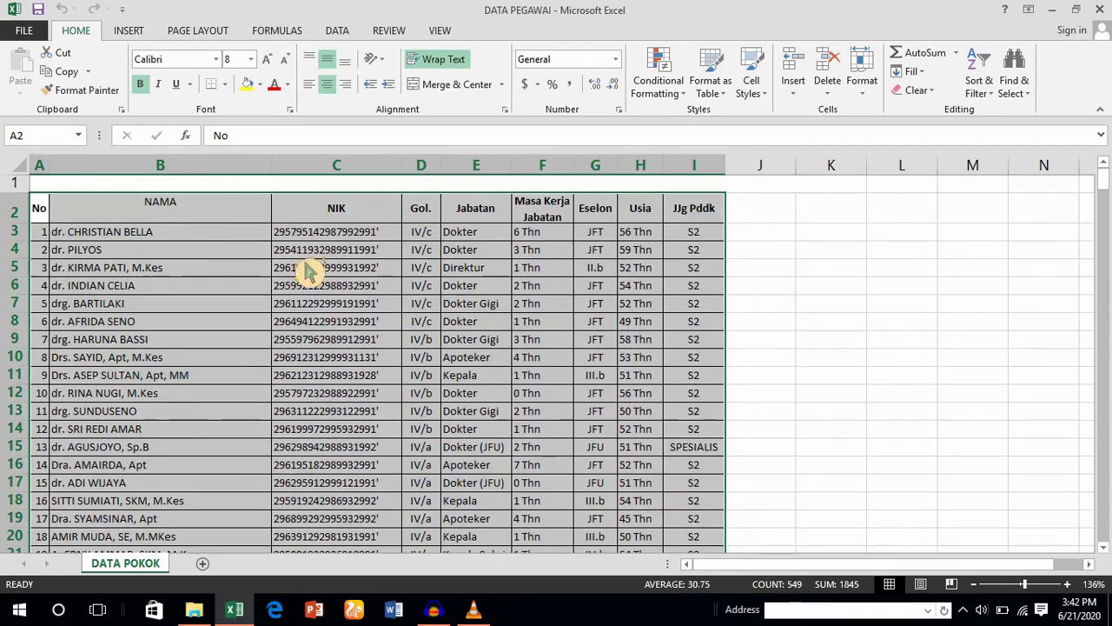
{"action": "left_click", "coordinate": [111, 188]}
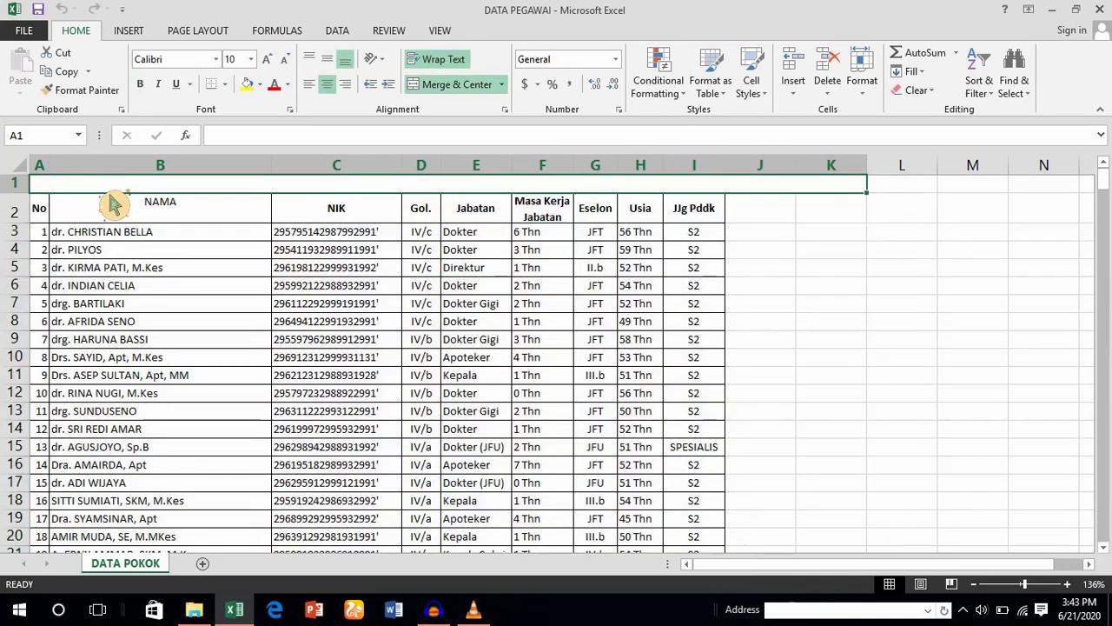
{"action": "left_click", "coordinate": [147, 288]}
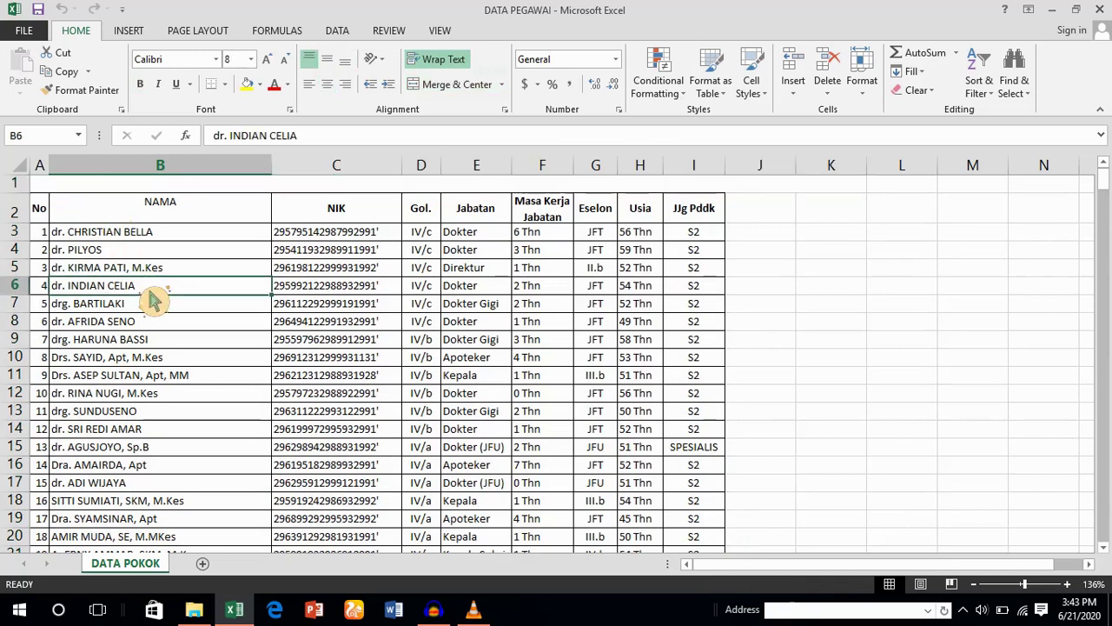
Select the whole employee table on DATA POKOK, including its header row, as range A2:I350.
{"action": "left_click", "coordinate": [50, 219]}
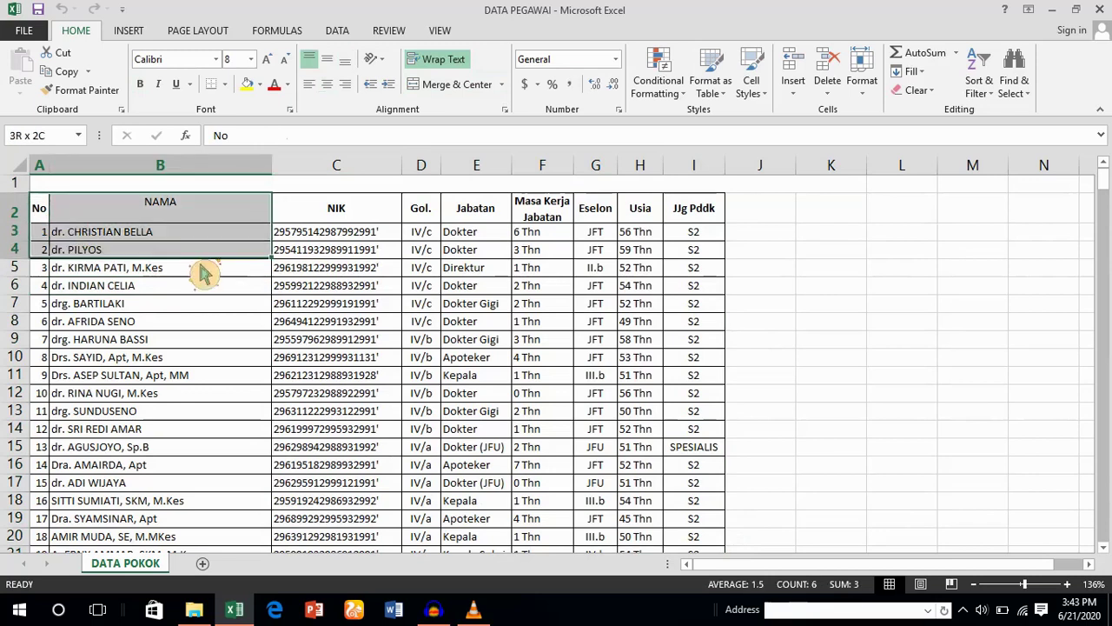
{"action": "mouse_move", "coordinate": [706, 528]}
{"action": "left_mouse_down"}
{"action": "mouse_move", "coordinate": [685, 605]}
{"action": "mouse_move", "coordinate": [683, 594]}
{"action": "mouse_move", "coordinate": [703, 613]}
{"action": "mouse_move", "coordinate": [711, 538]}
{"action": "left_mouse_up"}
{"action": "scroll", "coordinate": [614, 467], "scroll_direction": "up", "scroll_amount": 8}
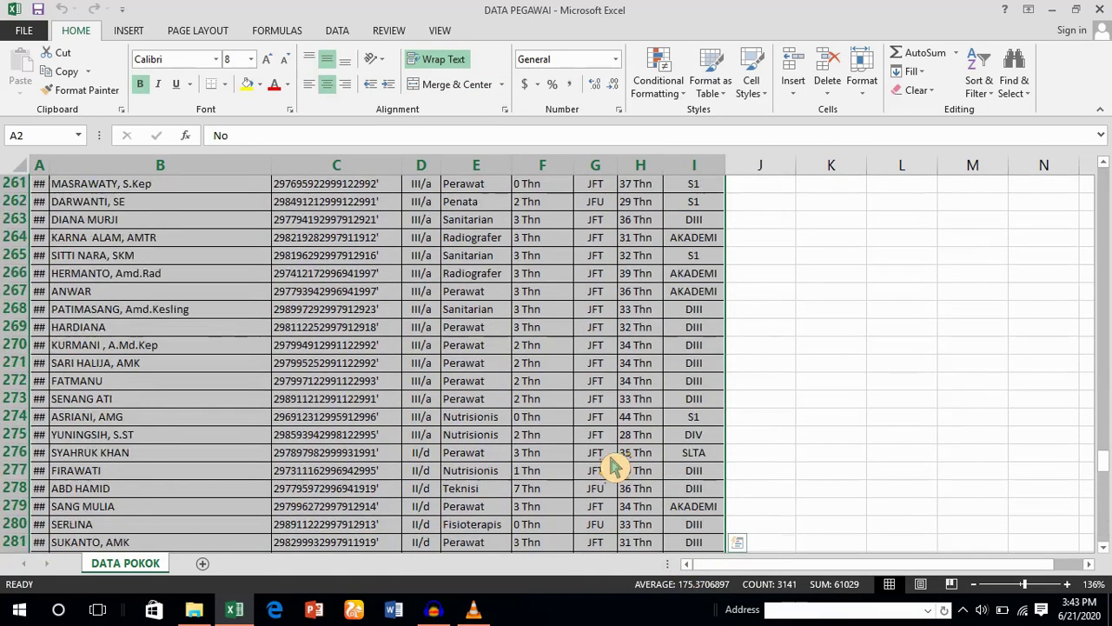
{"action": "scroll", "coordinate": [614, 467], "scroll_direction": "up", "scroll_amount": 20}
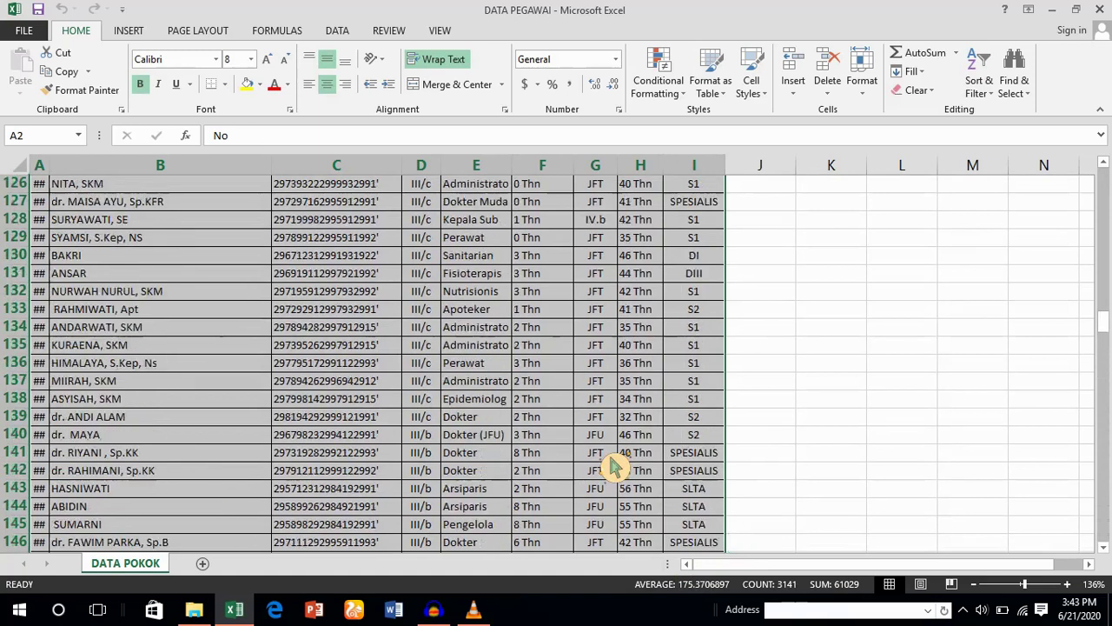
{"action": "scroll", "coordinate": [614, 468], "scroll_direction": "up", "scroll_amount": 4}
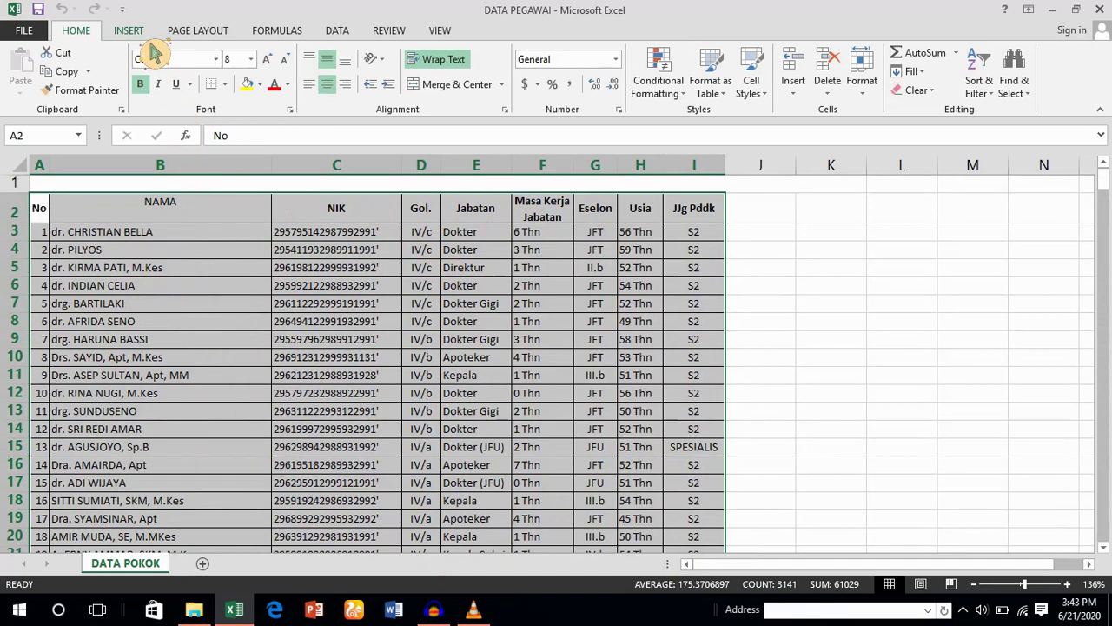
{"action": "scroll", "coordinate": [155, 54], "scroll_direction": "down", "scroll_amount": 1}
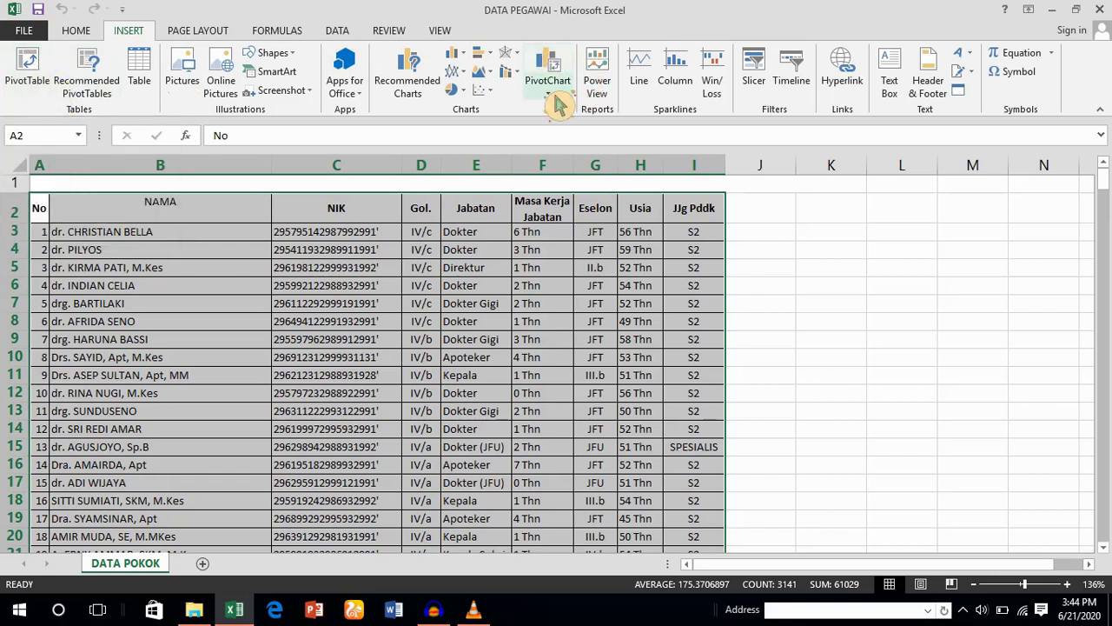
{"action": "left_click", "coordinate": [52, 96]}
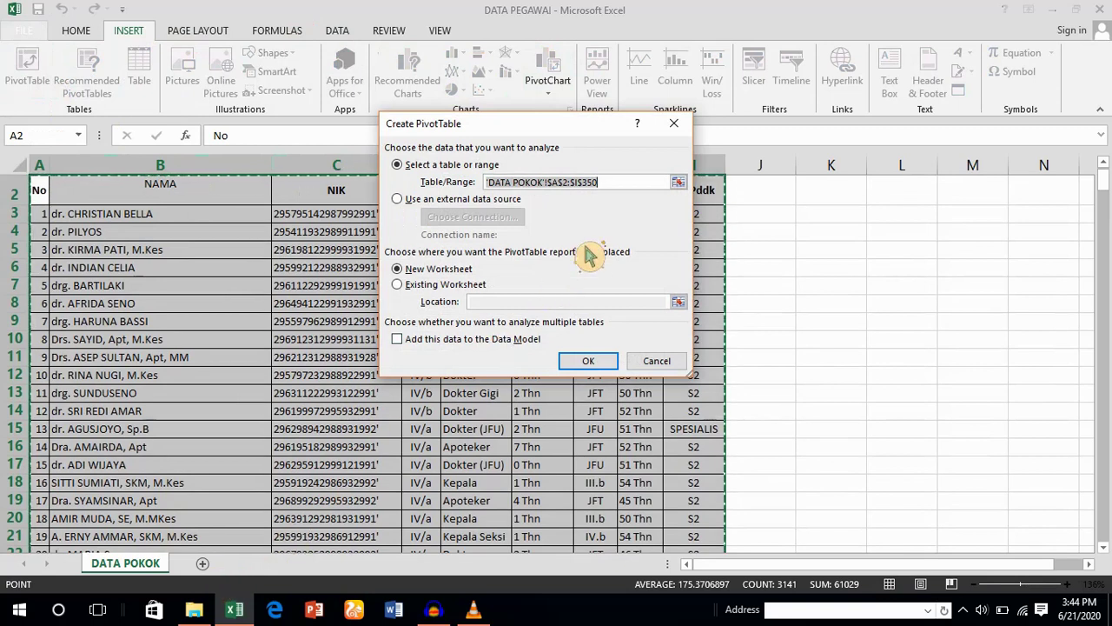
{"action": "left_click", "coordinate": [662, 362]}
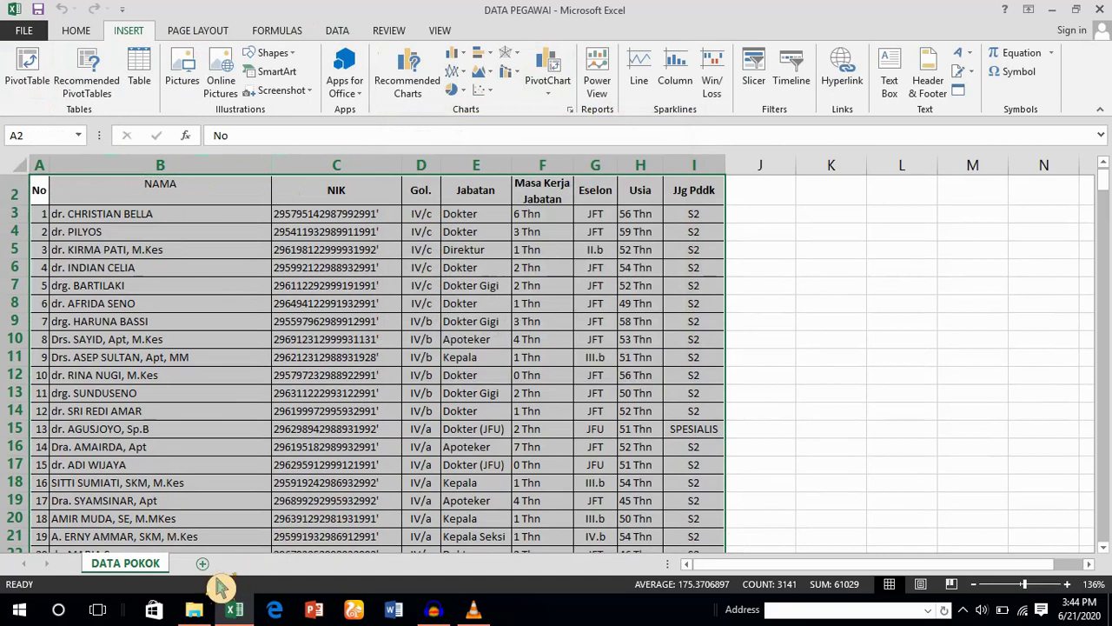
Add a blank worksheet and create a PivotTable there at cell A2 from the DATA POKOK range A2:I350.
{"action": "left_click", "coordinate": [203, 563]}
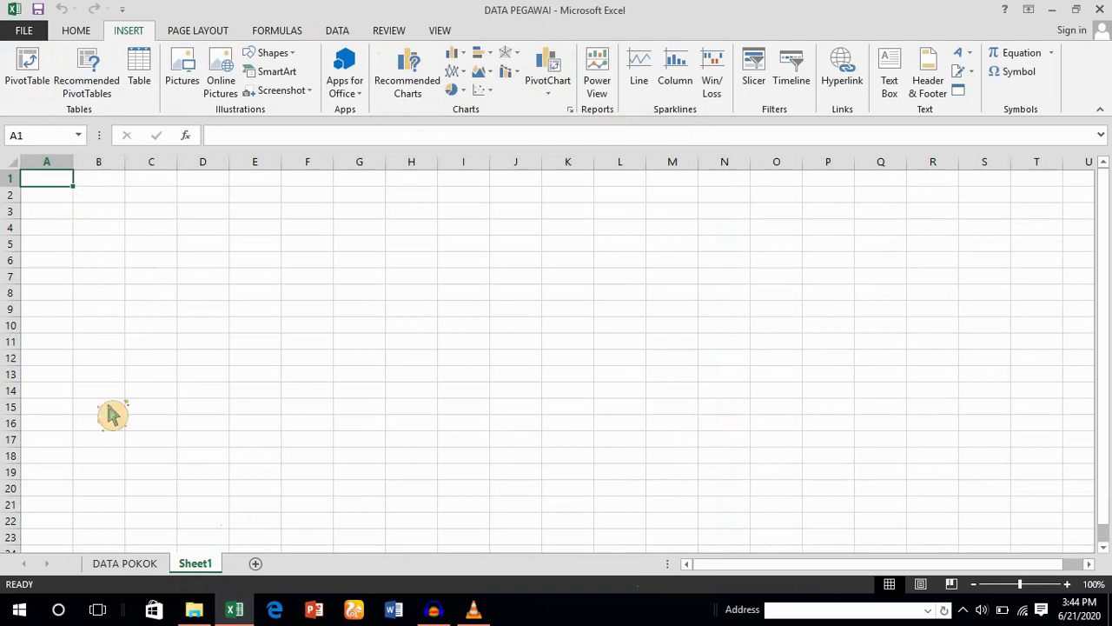
{"action": "left_click", "coordinate": [153, 565]}
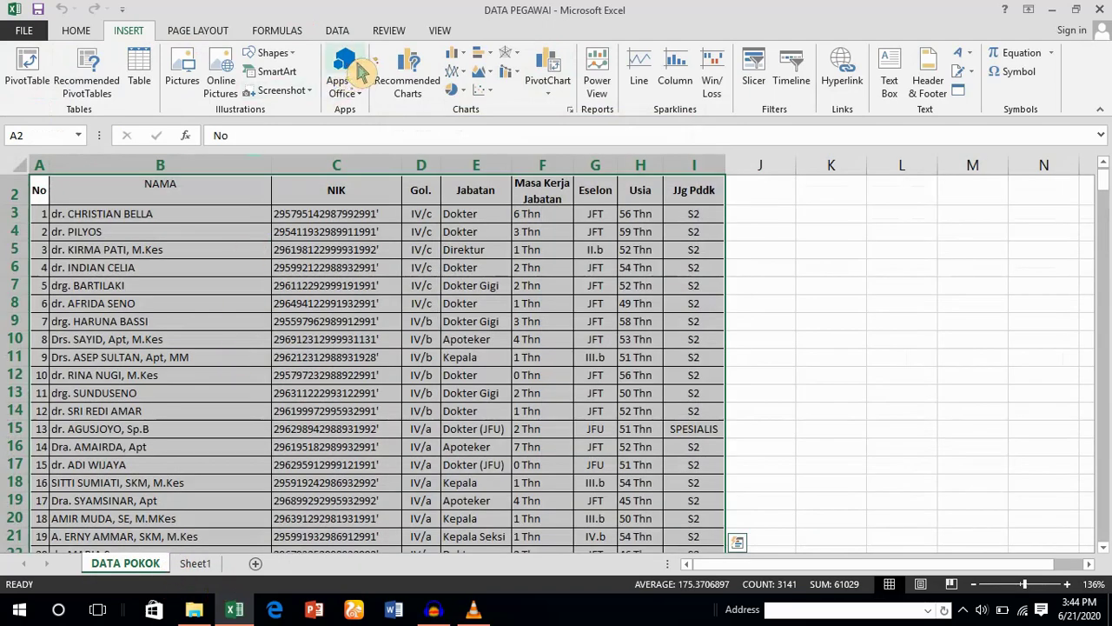
{"action": "left_click", "coordinate": [50, 95]}
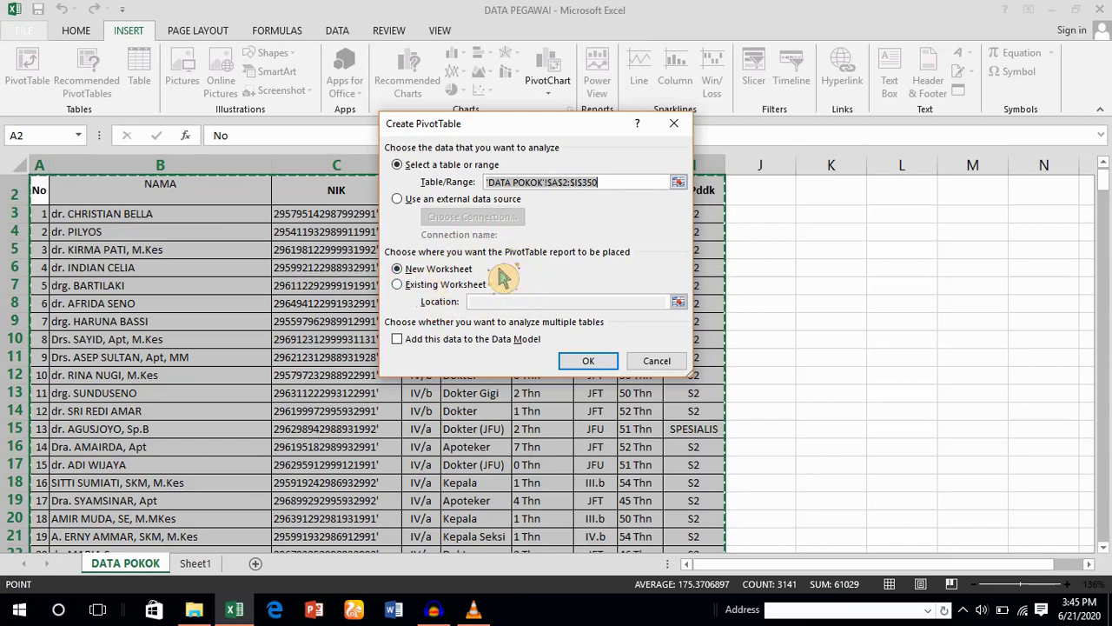
{"action": "left_click", "coordinate": [415, 287]}
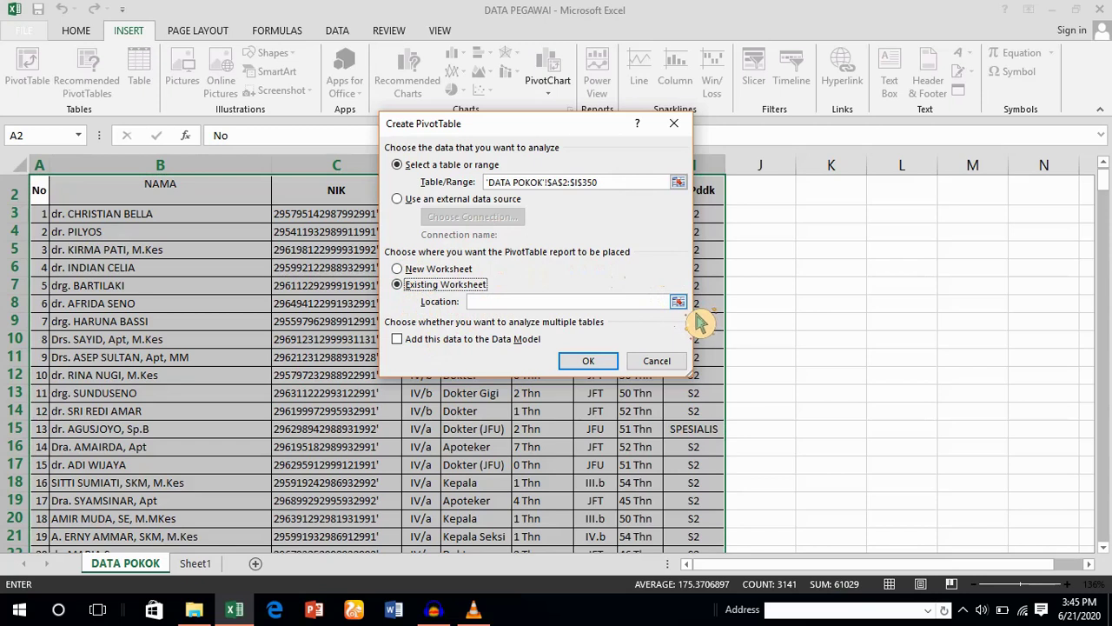
{"action": "left_click", "coordinate": [677, 301]}
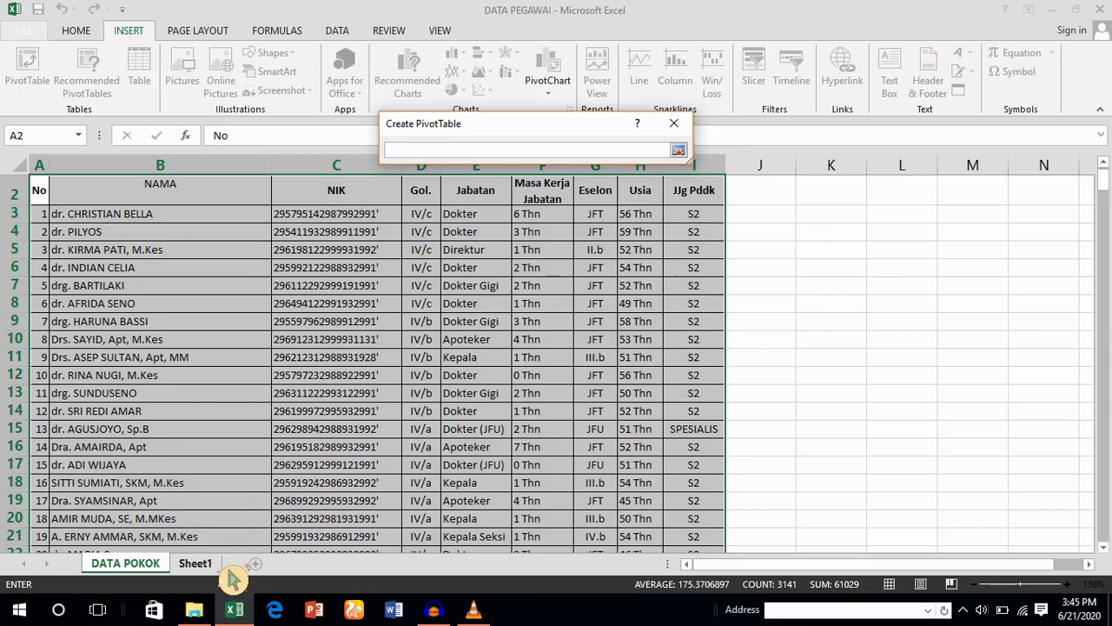
{"action": "left_click", "coordinate": [219, 570]}
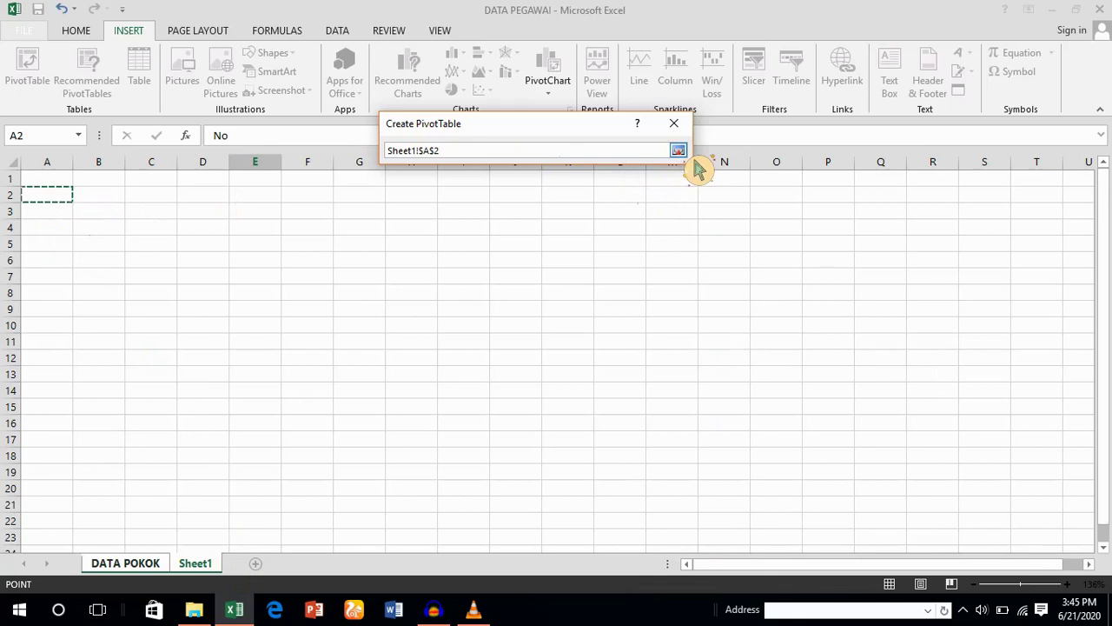
{"action": "key", "text": "Return"}
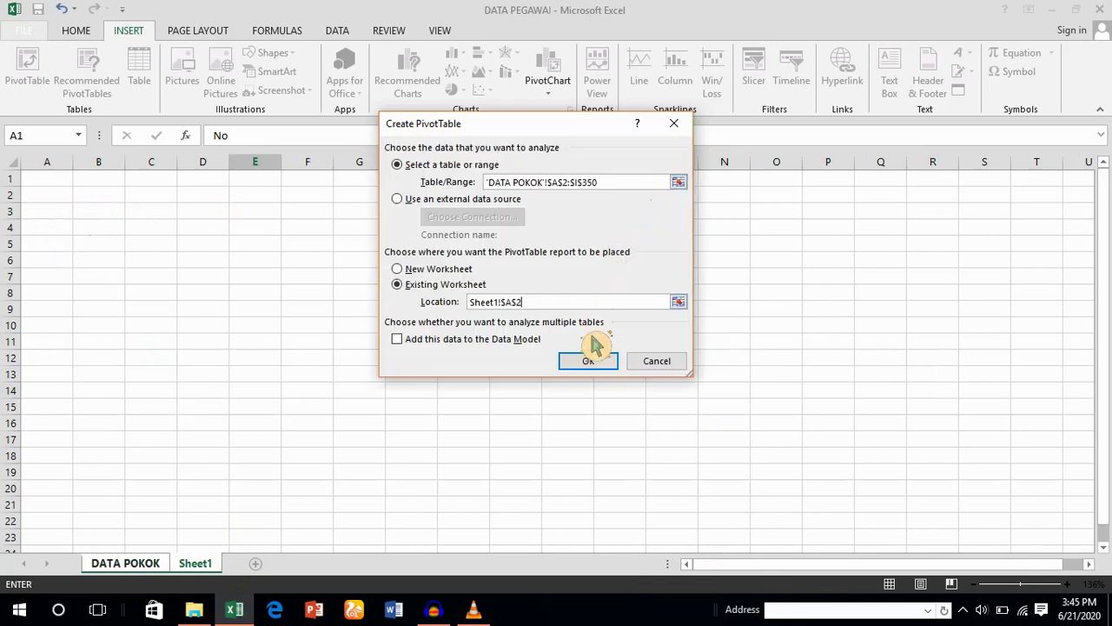
{"action": "left_click", "coordinate": [592, 373]}
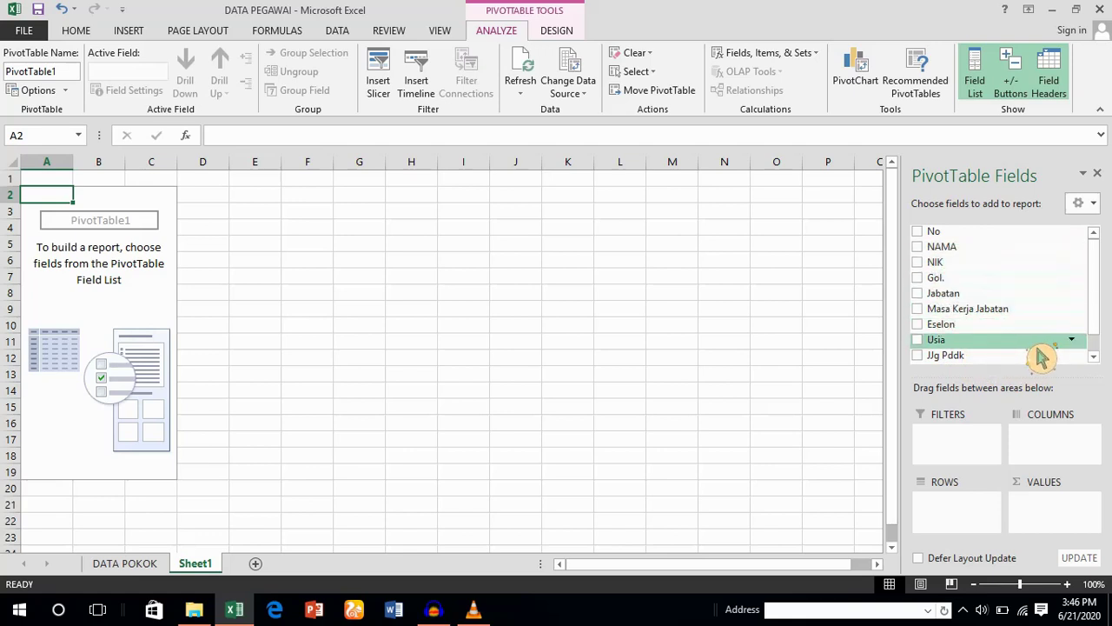
Add the Usia field and, beneath it, the NAMA field to the PivotTable's rows.
{"action": "left_click", "coordinate": [937, 340]}
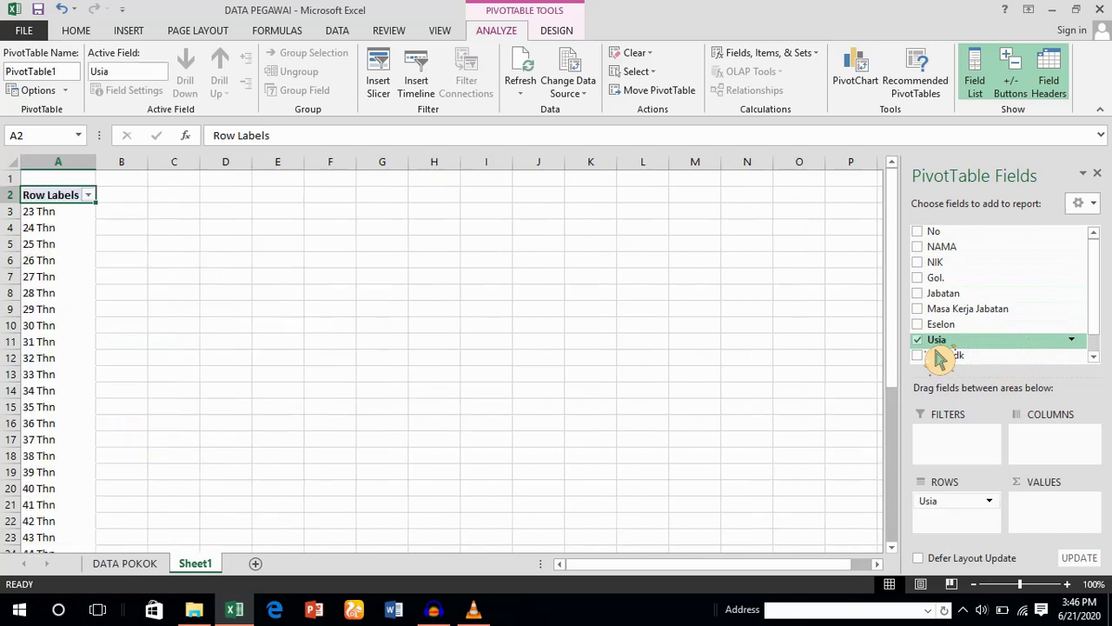
{"action": "left_click", "coordinate": [937, 252]}
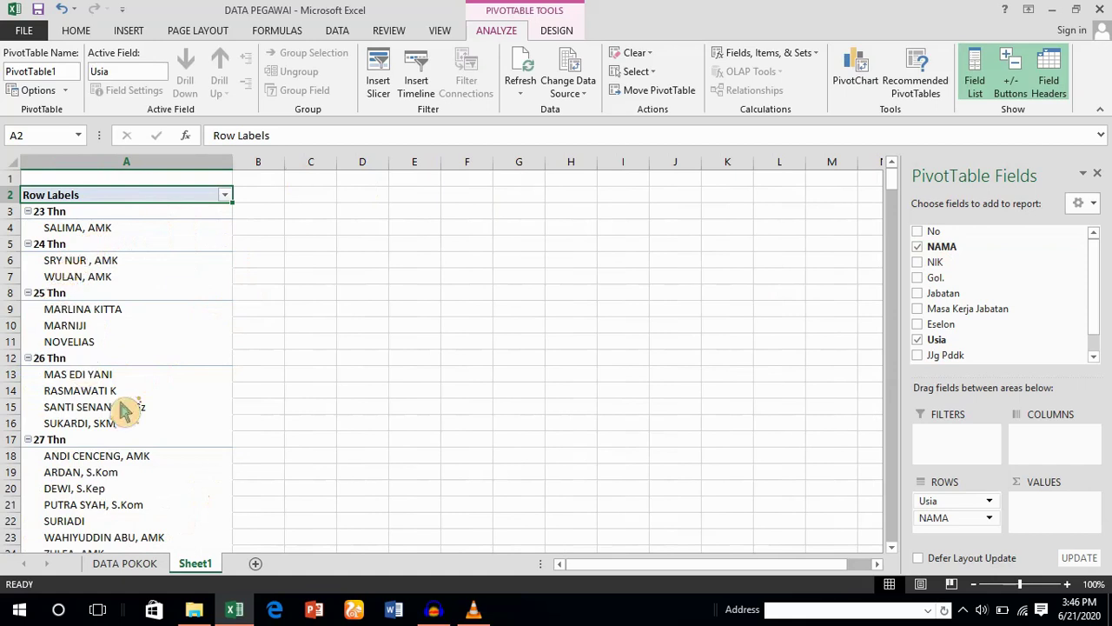
{"action": "scroll", "coordinate": [169, 374], "scroll_direction": "down", "scroll_amount": 2}
{"action": "scroll", "coordinate": [169, 375], "scroll_direction": "up", "scroll_amount": 2}
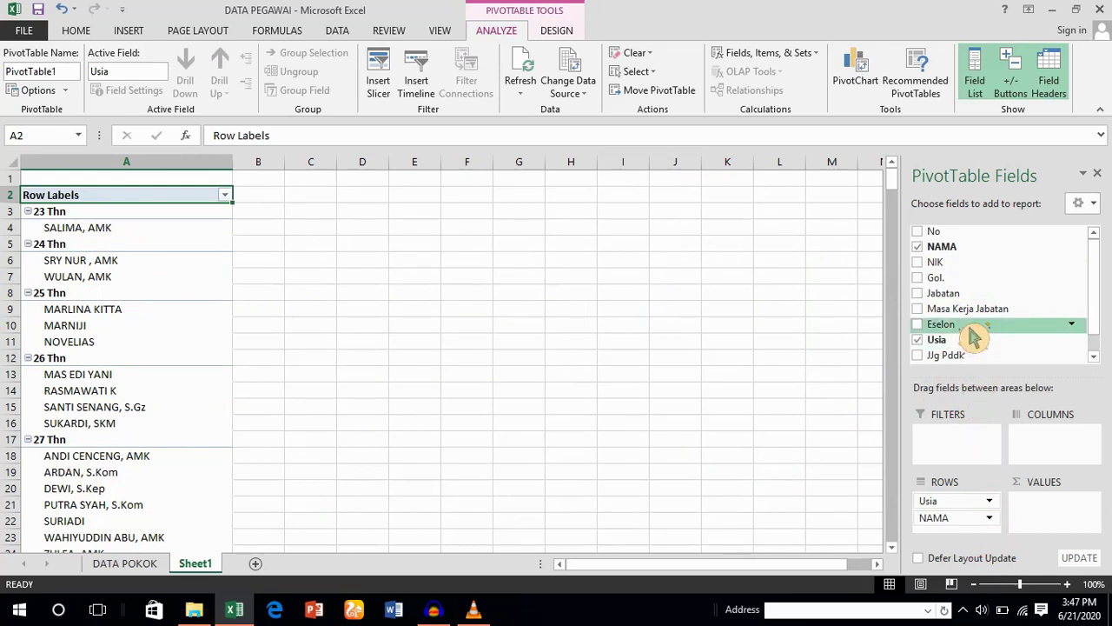
Add NAMA to the PivotTable's values as a count and remove NAMA from the rows.
{"action": "left_click_drag", "start_coordinate": [954, 262], "coordinate": [1062, 515]}
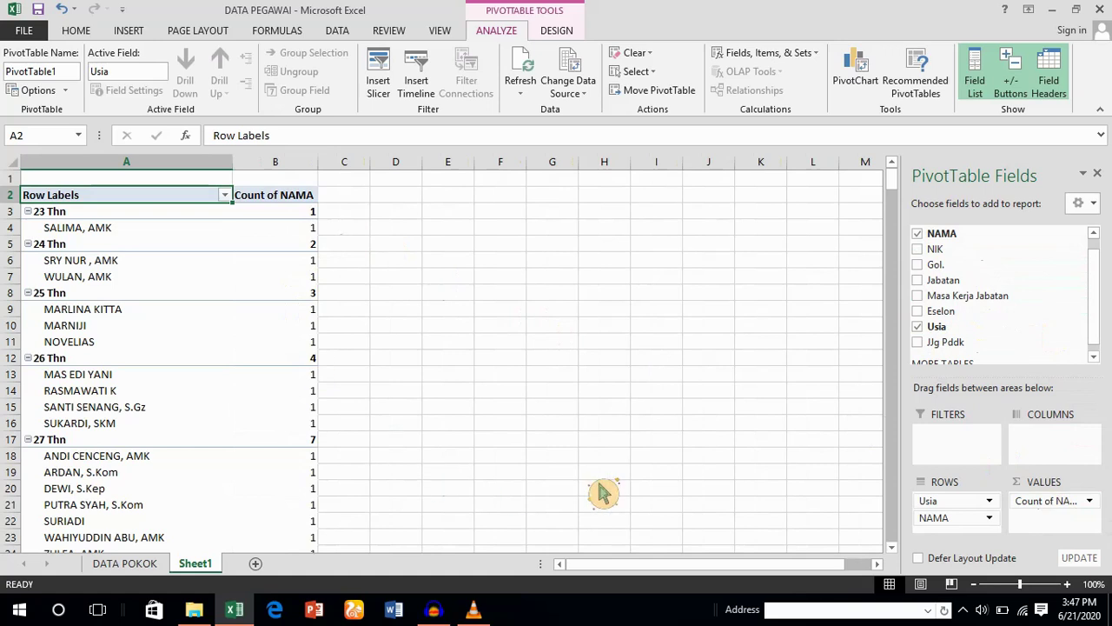
{"action": "left_click", "coordinate": [975, 527]}
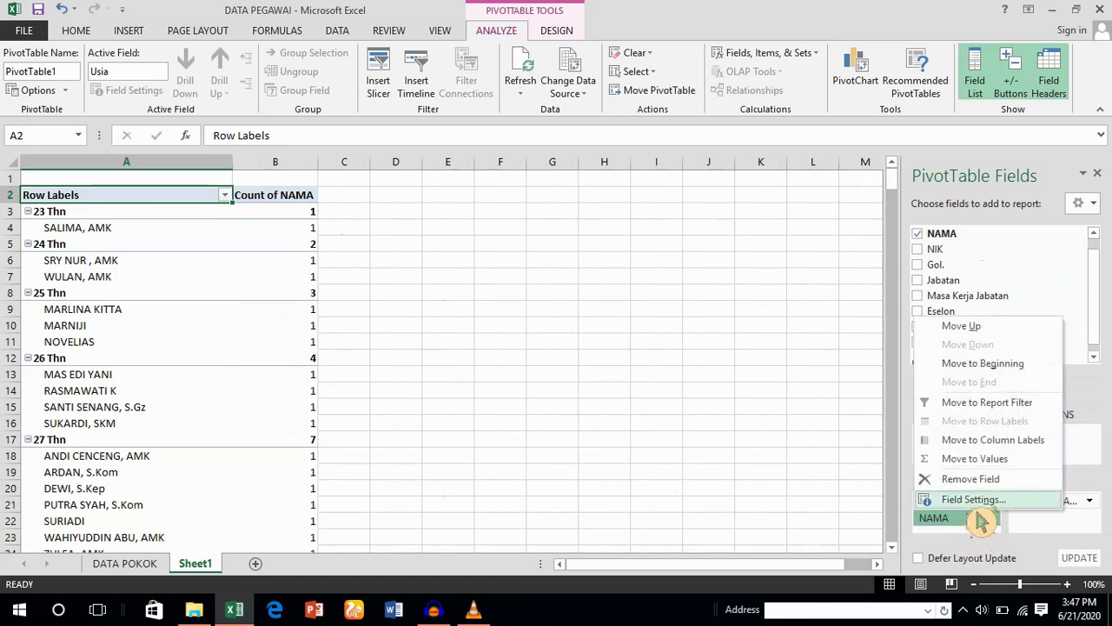
{"action": "left_click", "coordinate": [970, 479]}
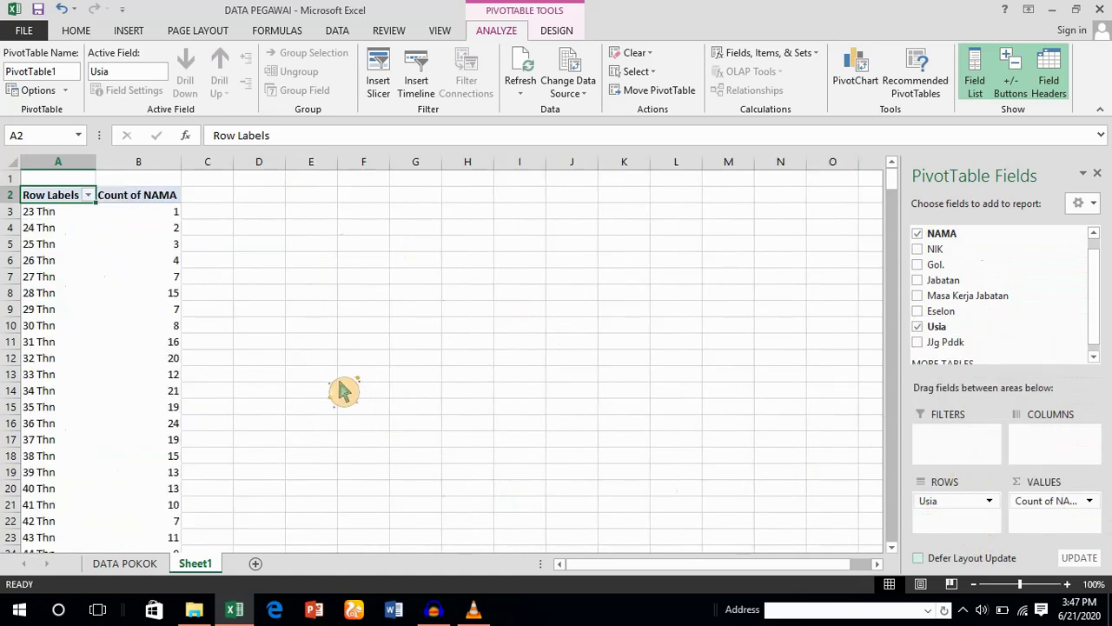
{"action": "scroll", "coordinate": [149, 342], "scroll_direction": "down", "scroll_amount": 3}
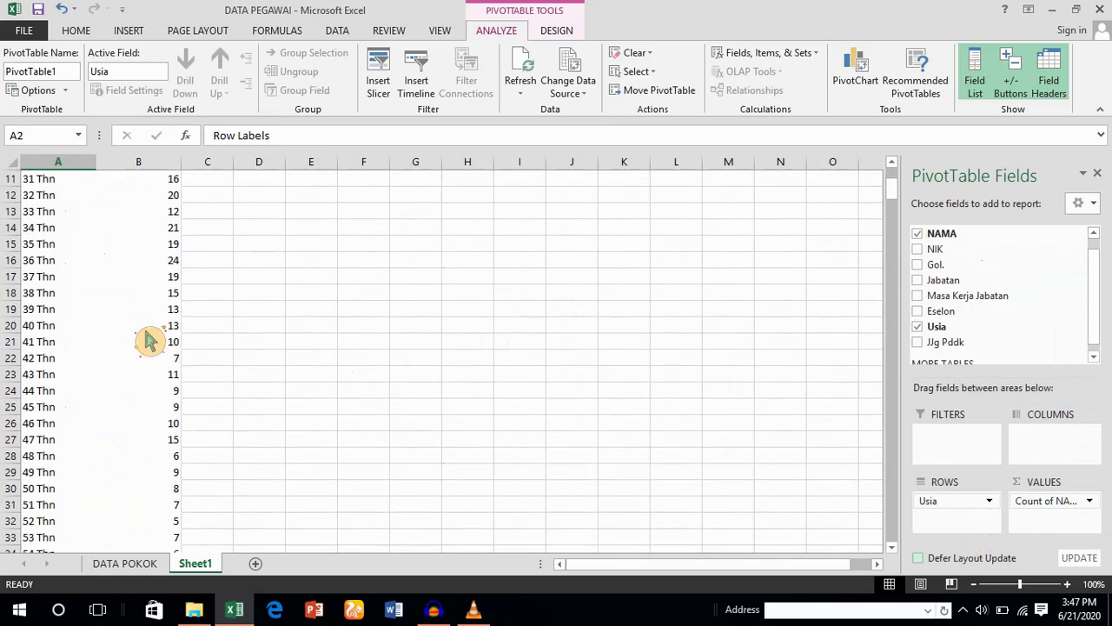
Review the employee counts for each age in the PivotTable on Sheet1.
{"action": "scroll", "coordinate": [143, 343], "scroll_direction": "up", "scroll_amount": 3}
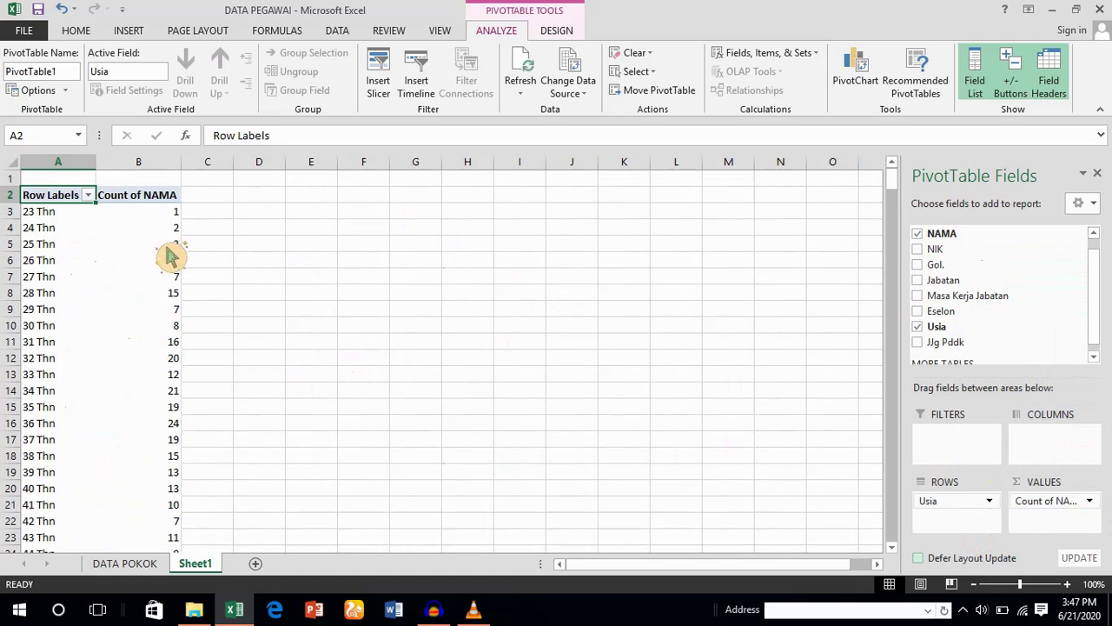
{"action": "scroll", "coordinate": [110, 382], "scroll_direction": "down", "scroll_amount": 10}
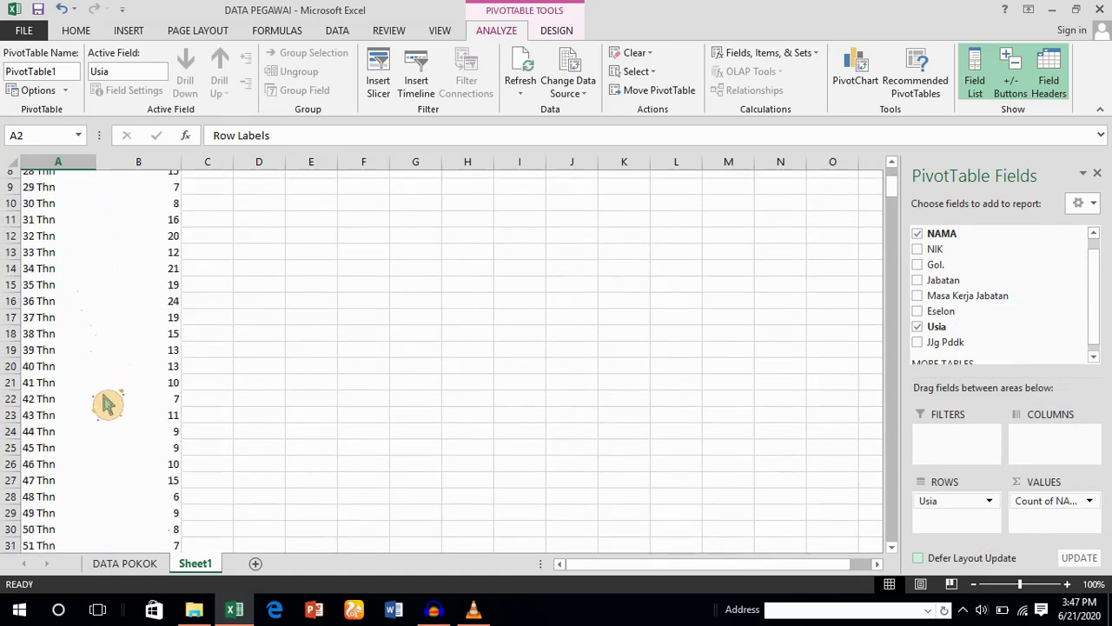
{"action": "scroll", "coordinate": [108, 403], "scroll_direction": "down", "scroll_amount": 3}
{"action": "scroll", "coordinate": [108, 404], "scroll_direction": "up", "scroll_amount": 10}
{"action": "scroll", "coordinate": [108, 403], "scroll_direction": "up", "scroll_amount": 4}
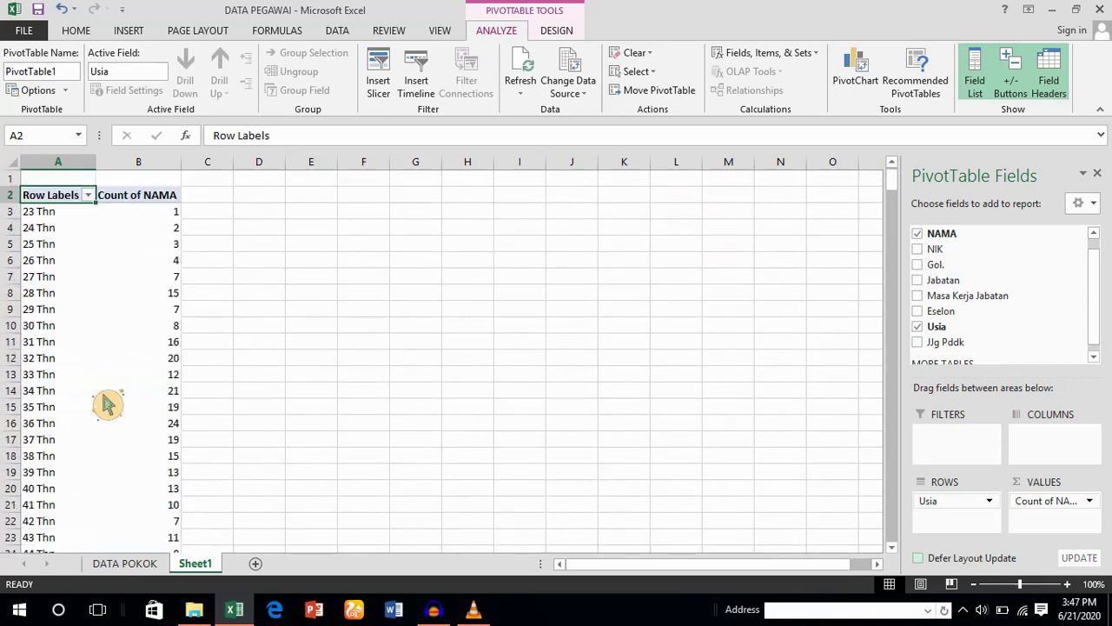
{"action": "mouse_move", "coordinate": [192, 265]}
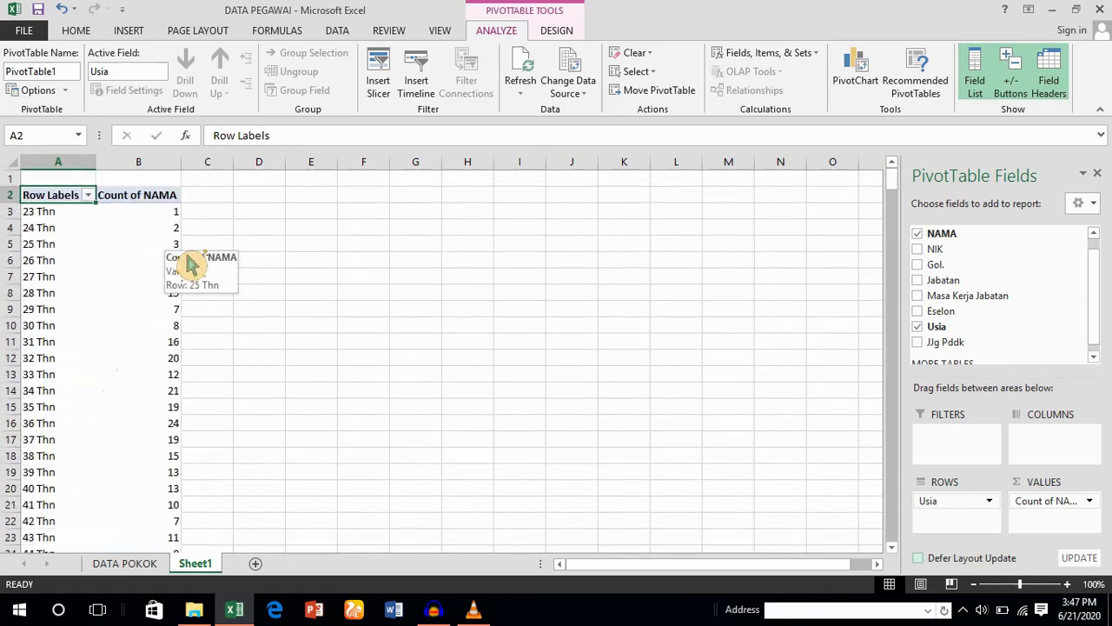
{"action": "mouse_move", "coordinate": [191, 221]}
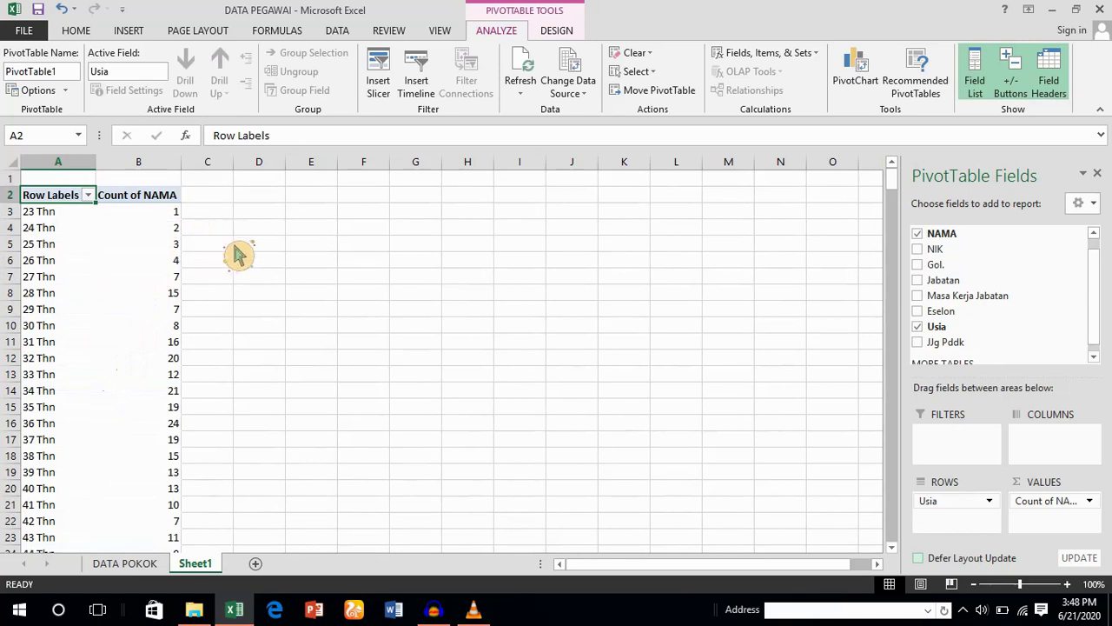
Extract the detail records behind the 23 Thn count to their own sheet, and delete that sheet.
{"action": "double_click", "coordinate": [184, 217]}
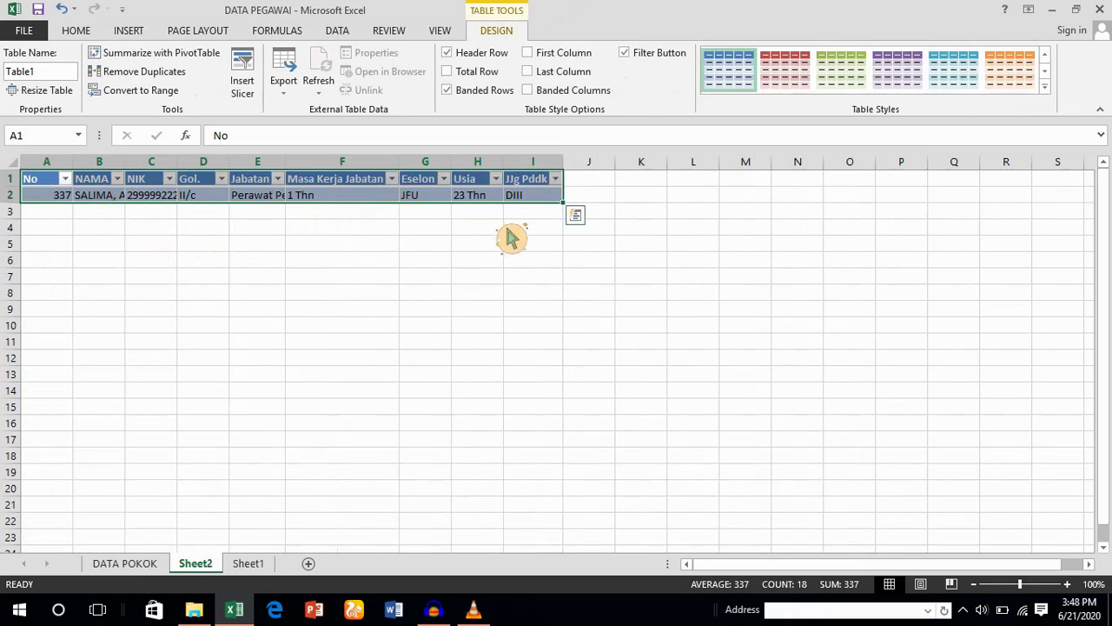
{"action": "left_click", "coordinate": [200, 261]}
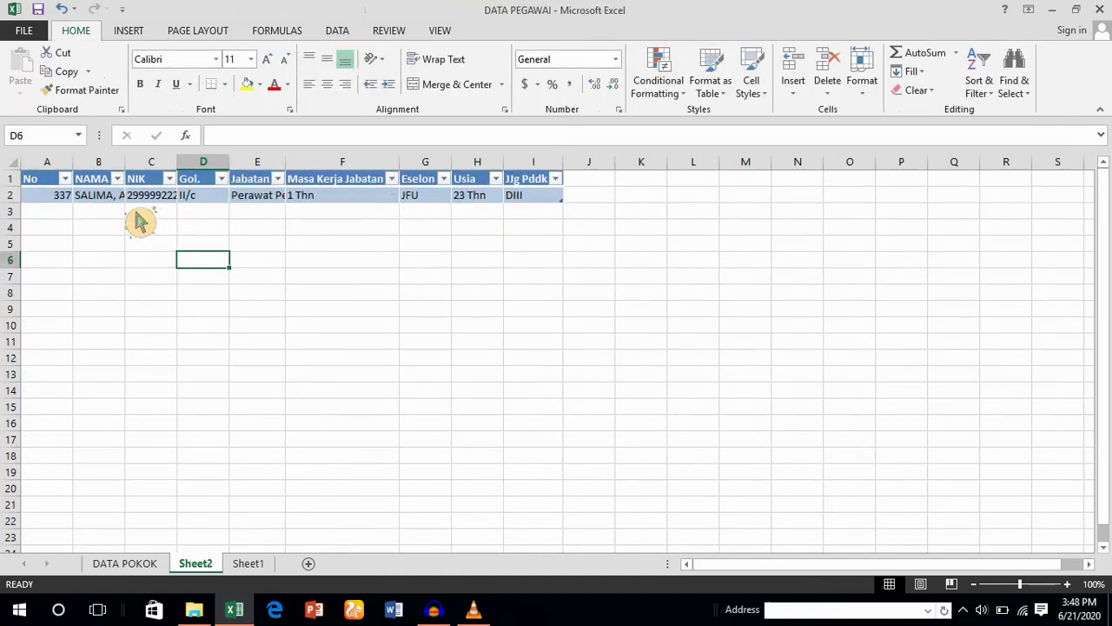
{"action": "right_click", "coordinate": [219, 570]}
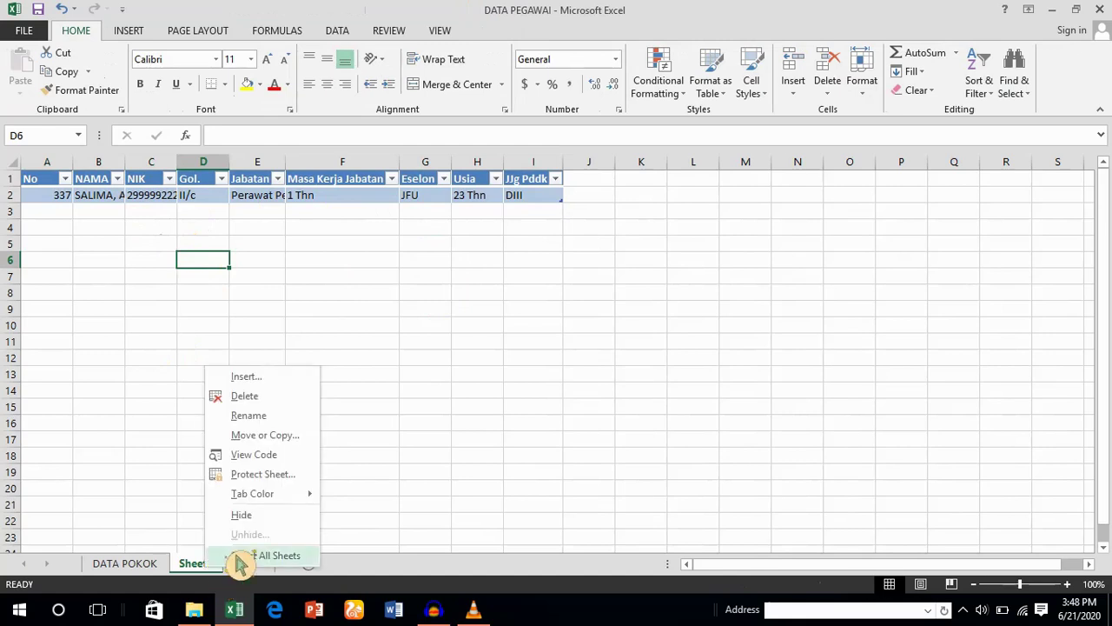
{"action": "left_click", "coordinate": [272, 402]}
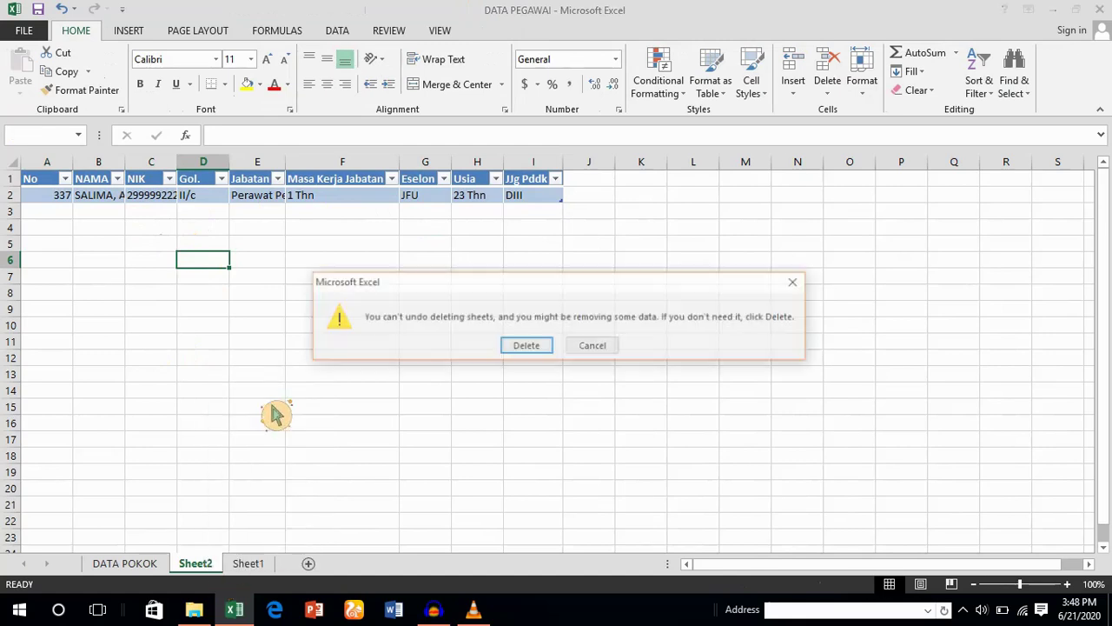
{"action": "left_click", "coordinate": [527, 348]}
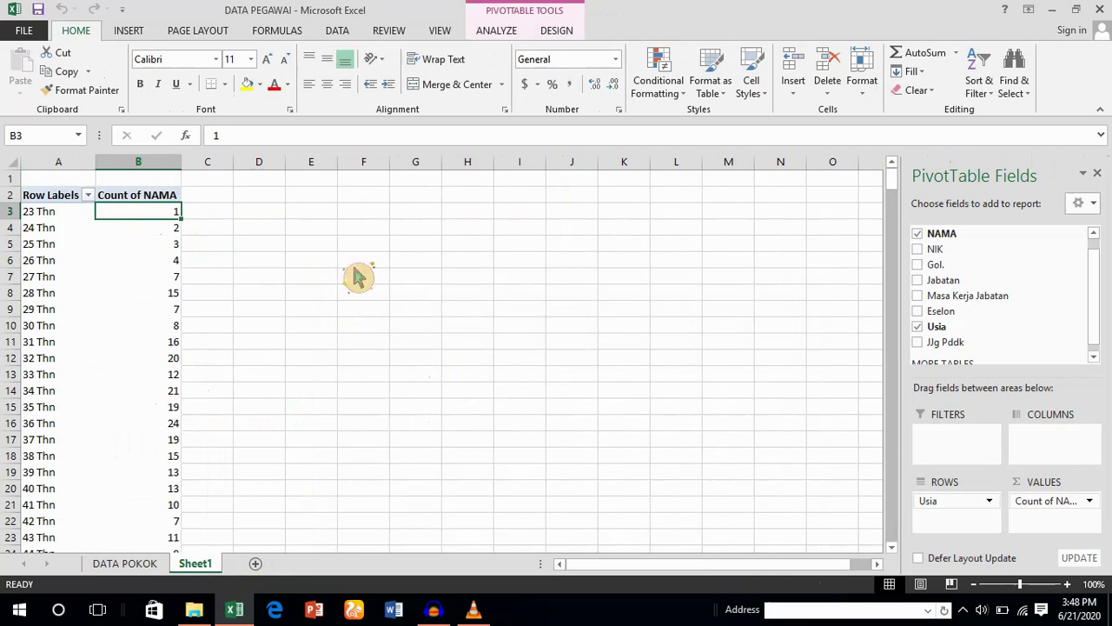
Create a second PivotTable from the DATA POKOK range A2:I350 at cell D2 of the existing Sheet1.
{"action": "scroll", "coordinate": [416, 351], "scroll_direction": "down", "scroll_amount": 6}
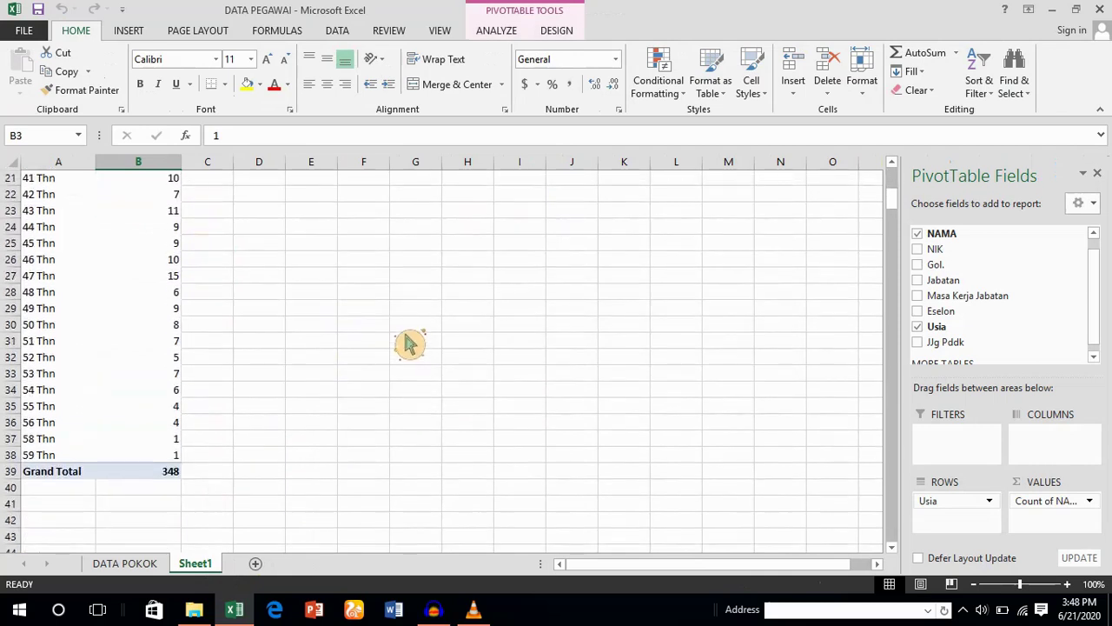
{"action": "scroll", "coordinate": [352, 419], "scroll_direction": "up", "scroll_amount": 7}
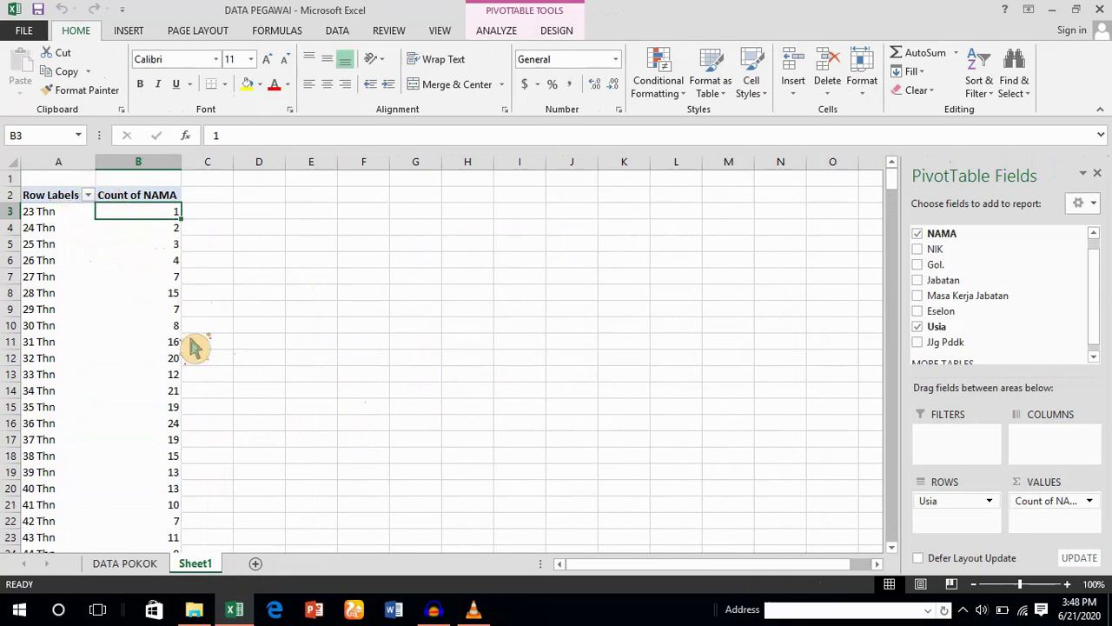
{"action": "left_click", "coordinate": [269, 200]}
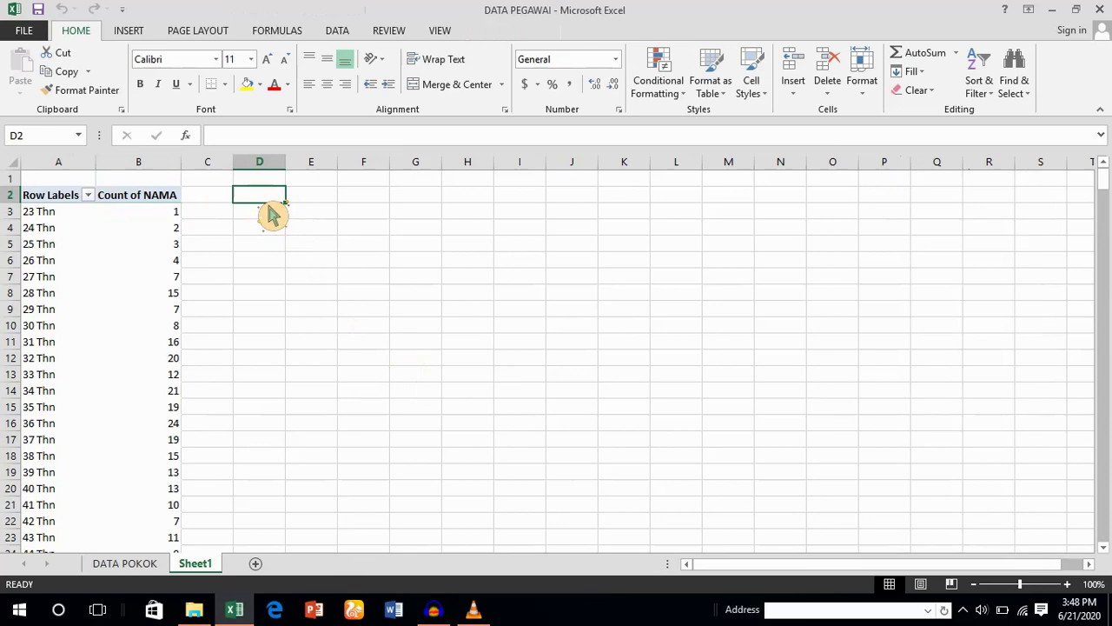
{"action": "left_click", "coordinate": [137, 563]}
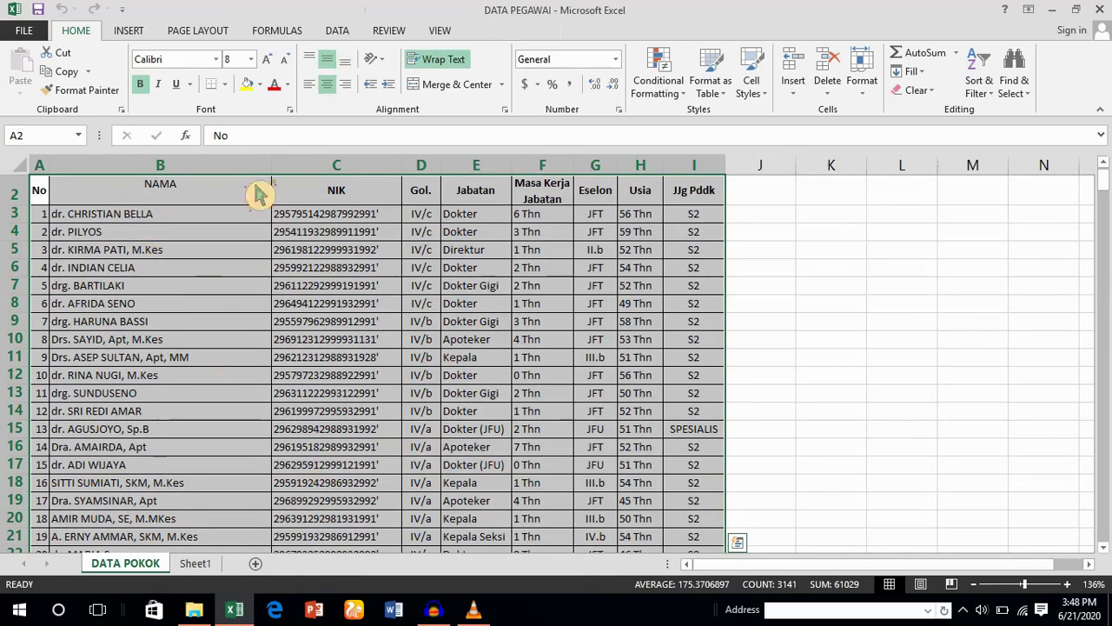
{"action": "left_click", "coordinate": [128, 32]}
{"action": "left_click", "coordinate": [26, 66]}
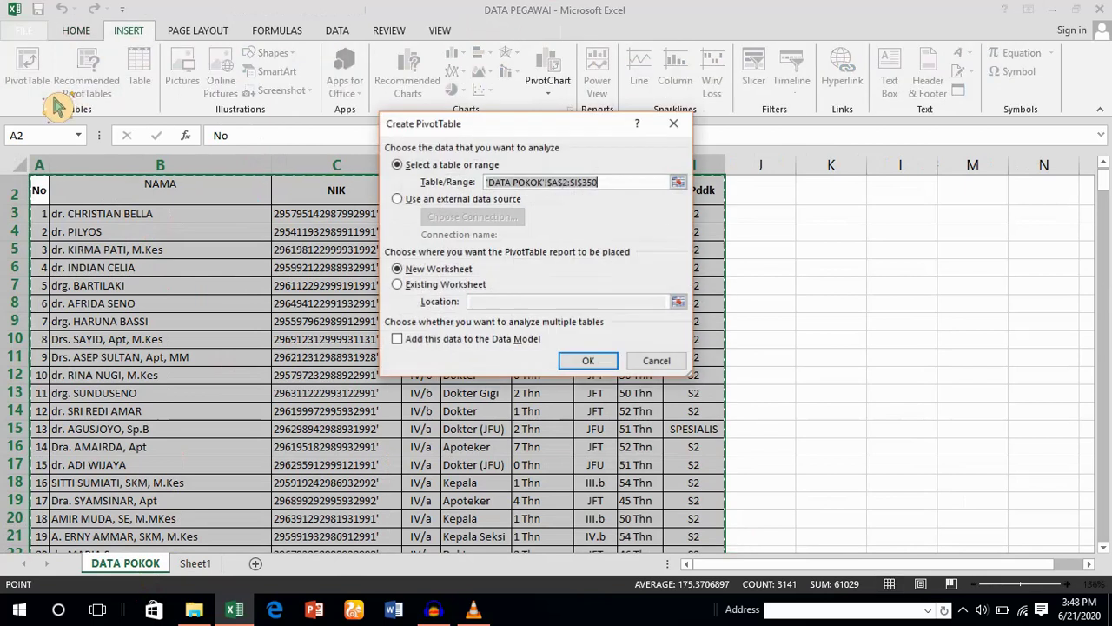
{"action": "left_click", "coordinate": [448, 289]}
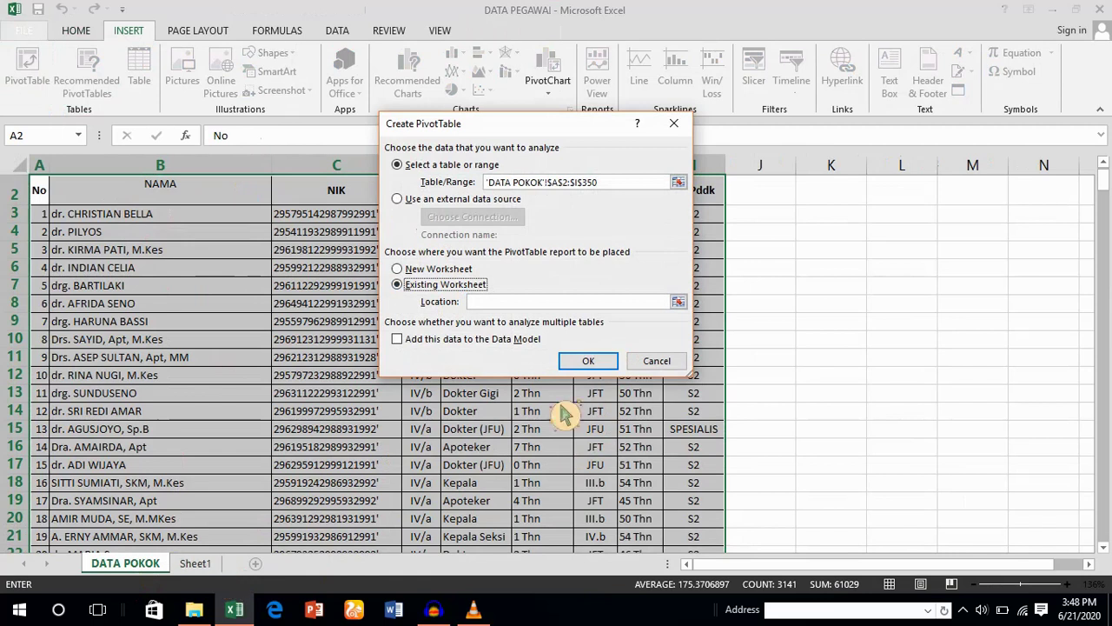
{"action": "key", "text": "Tab"}
{"action": "left_click", "coordinate": [679, 303]}
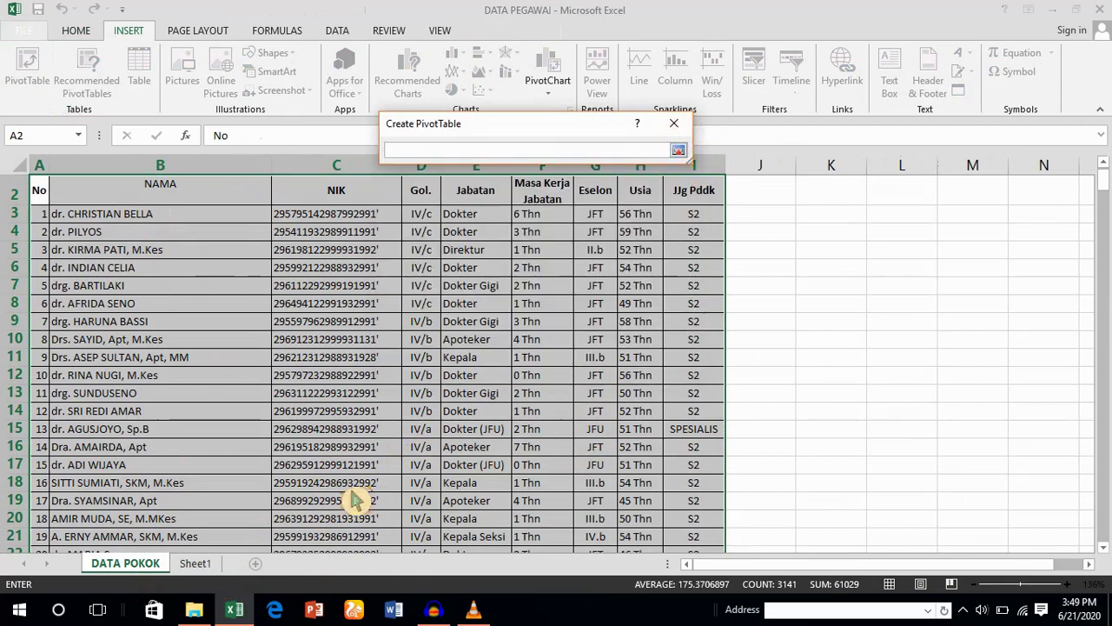
{"action": "left_click", "coordinate": [214, 567]}
{"action": "left_click", "coordinate": [256, 200]}
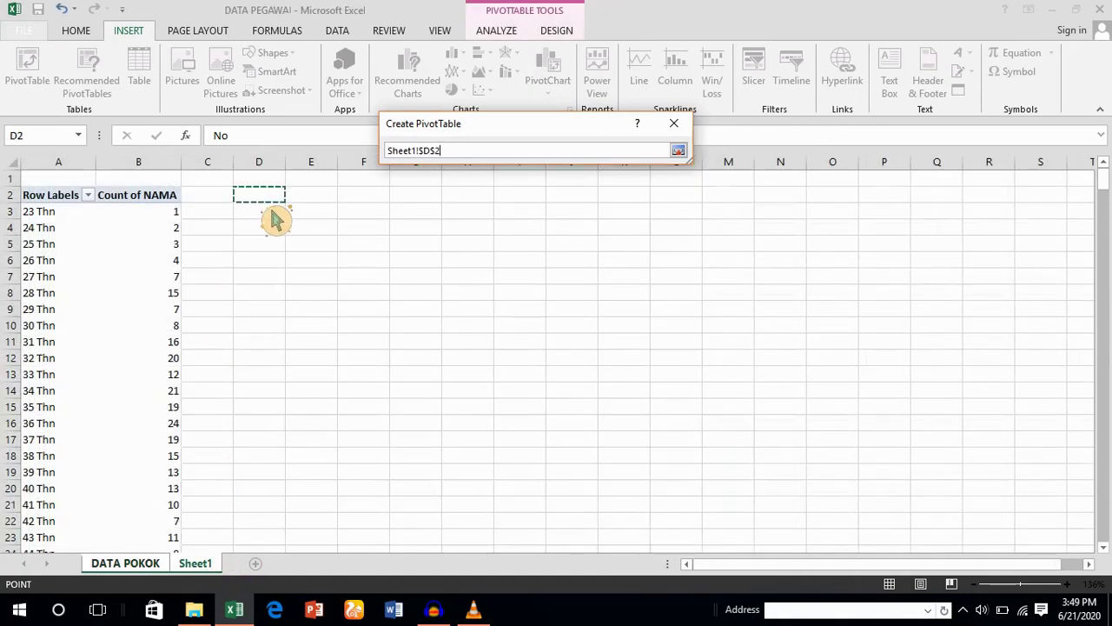
{"action": "left_click", "coordinate": [679, 151]}
{"action": "left_click", "coordinate": [616, 366]}
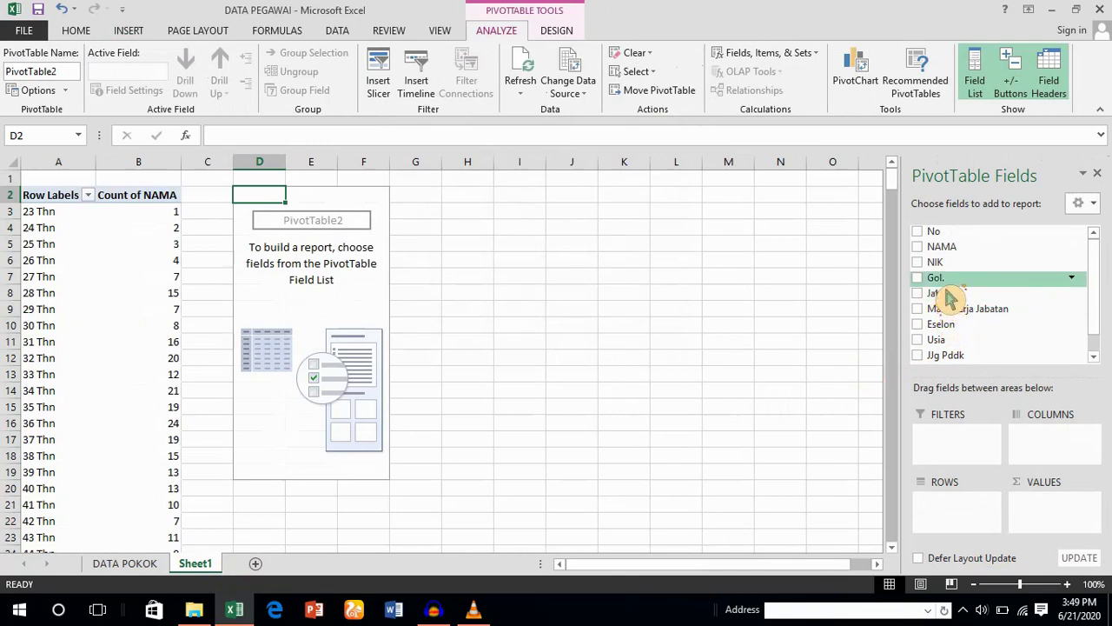
Add Gol. to the second PivotTable's rows and NAMA to its values as a count.
{"action": "left_click_drag", "start_coordinate": [948, 293], "coordinate": [958, 522]}
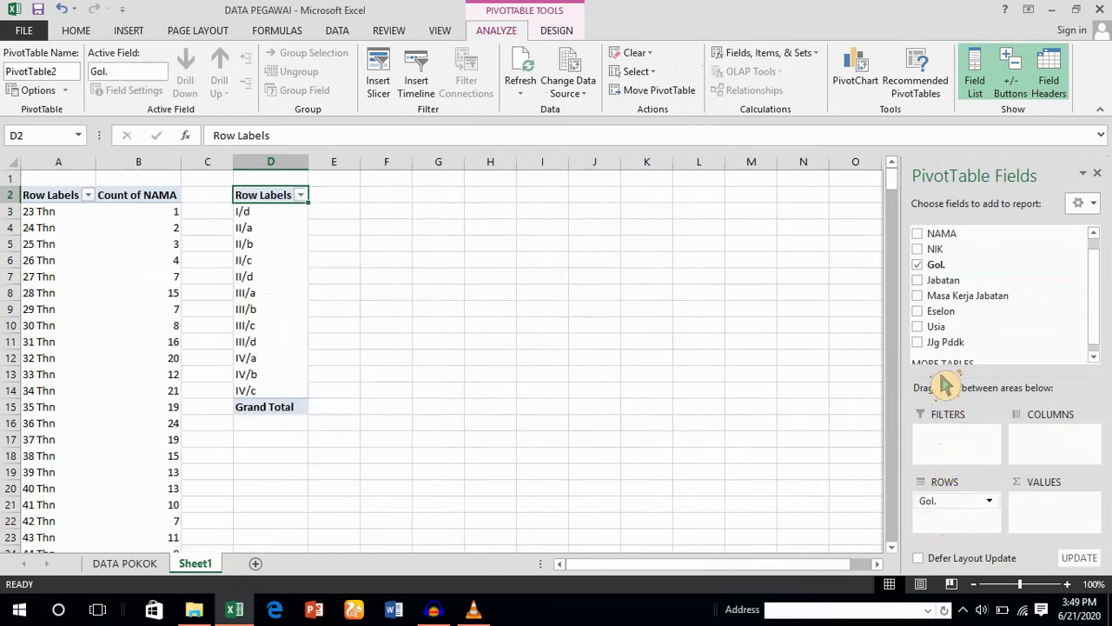
{"action": "left_click_drag", "start_coordinate": [942, 233], "coordinate": [1068, 525]}
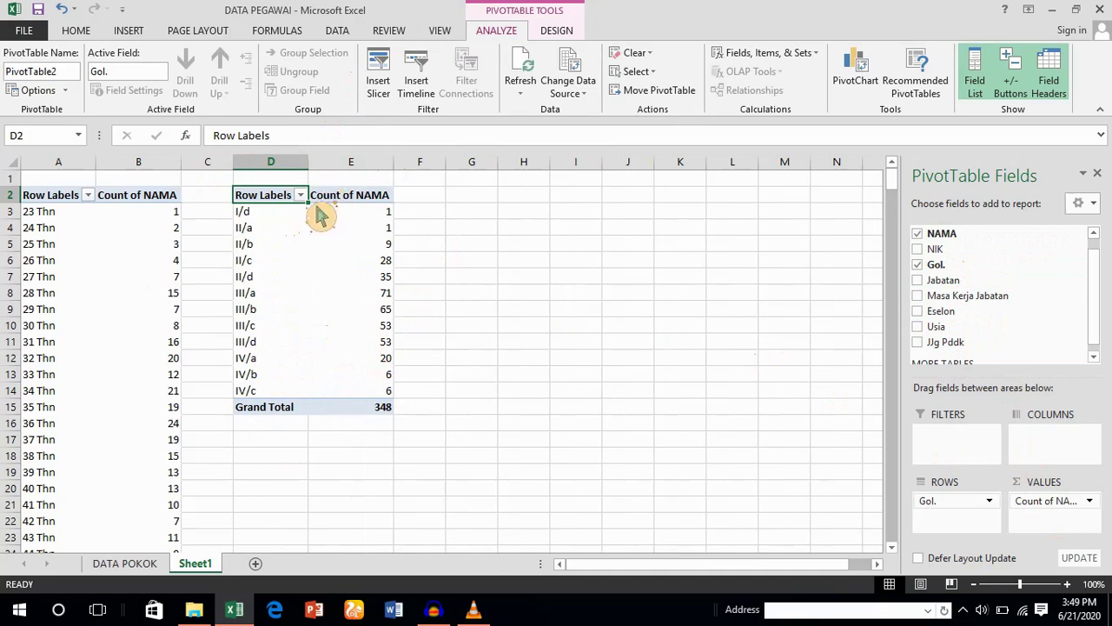
Filter the Gol. row labels of the second PivotTable to show only III/a.
{"action": "key", "text": "alt+Down"}
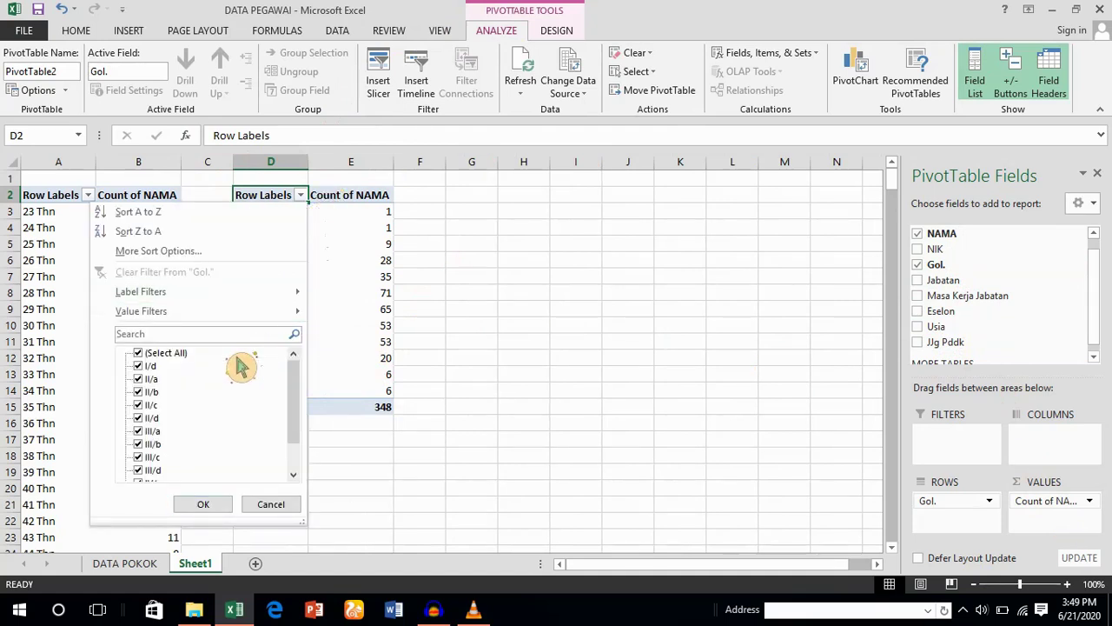
{"action": "key", "text": "Tab"}
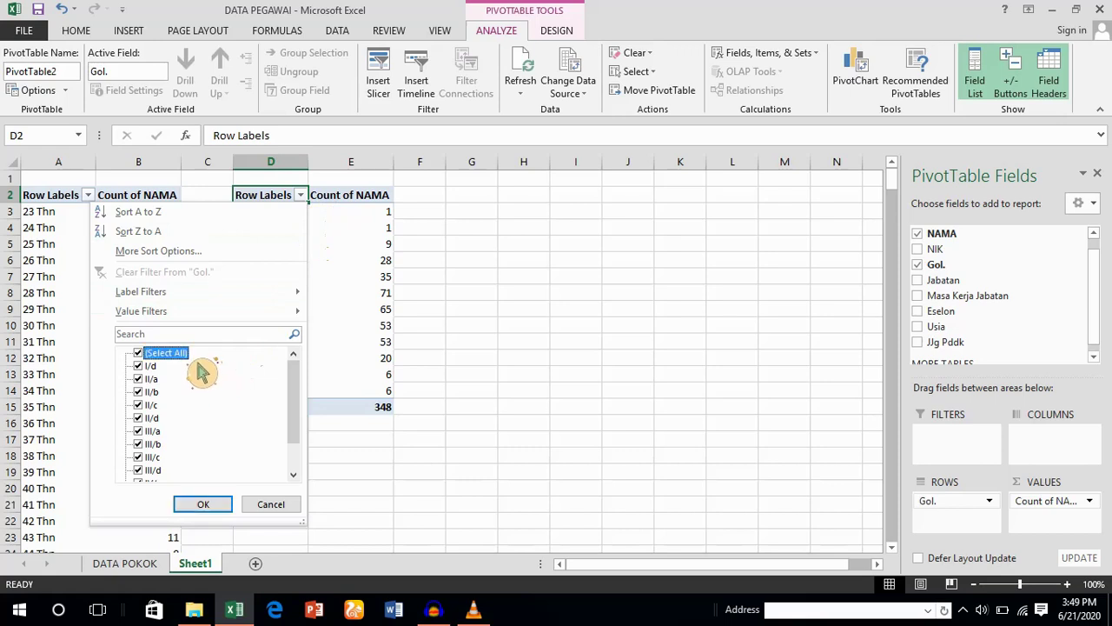
{"action": "left_click", "coordinate": [154, 356]}
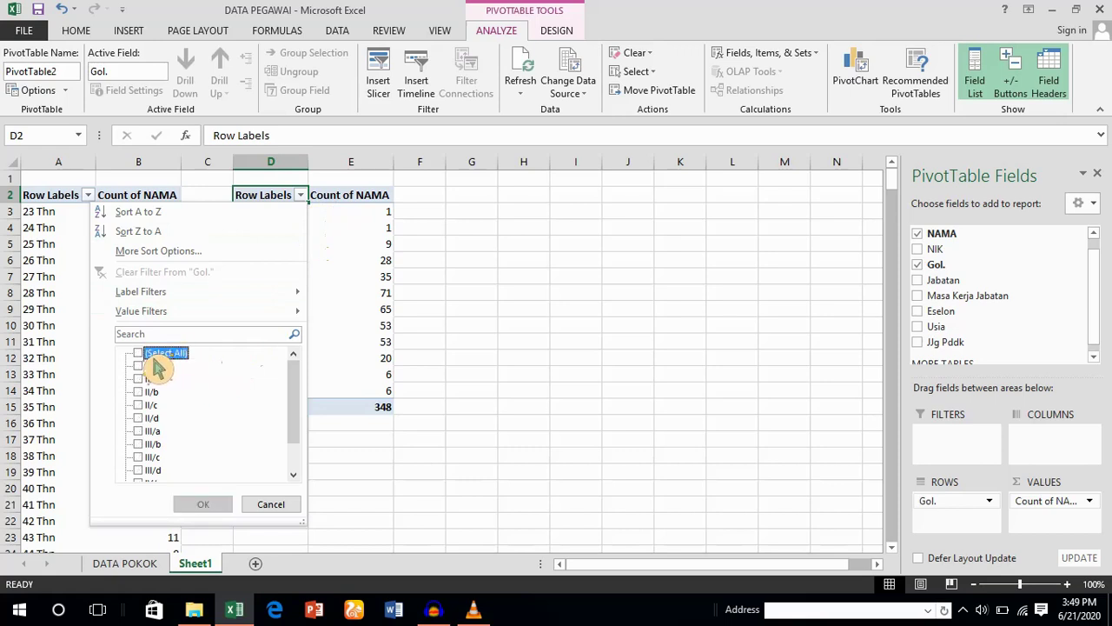
{"action": "left_click", "coordinate": [154, 432]}
{"action": "left_click", "coordinate": [202, 504]}
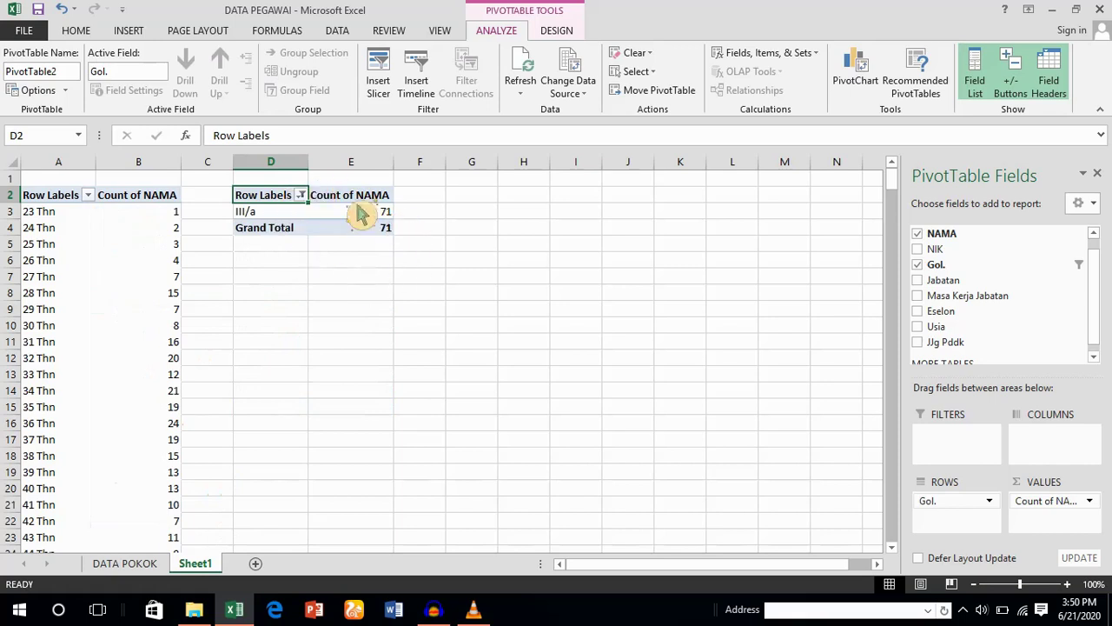
Reselect all Gol. items in the second PivotTable's row label filter.
{"action": "left_click", "coordinate": [300, 194]}
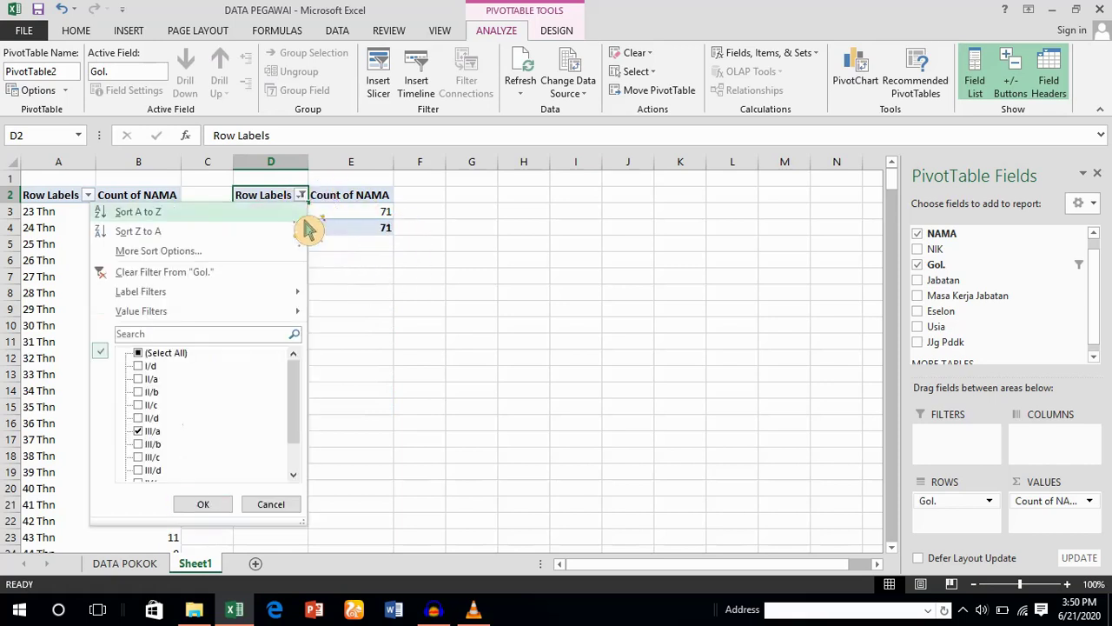
{"action": "left_click", "coordinate": [153, 358]}
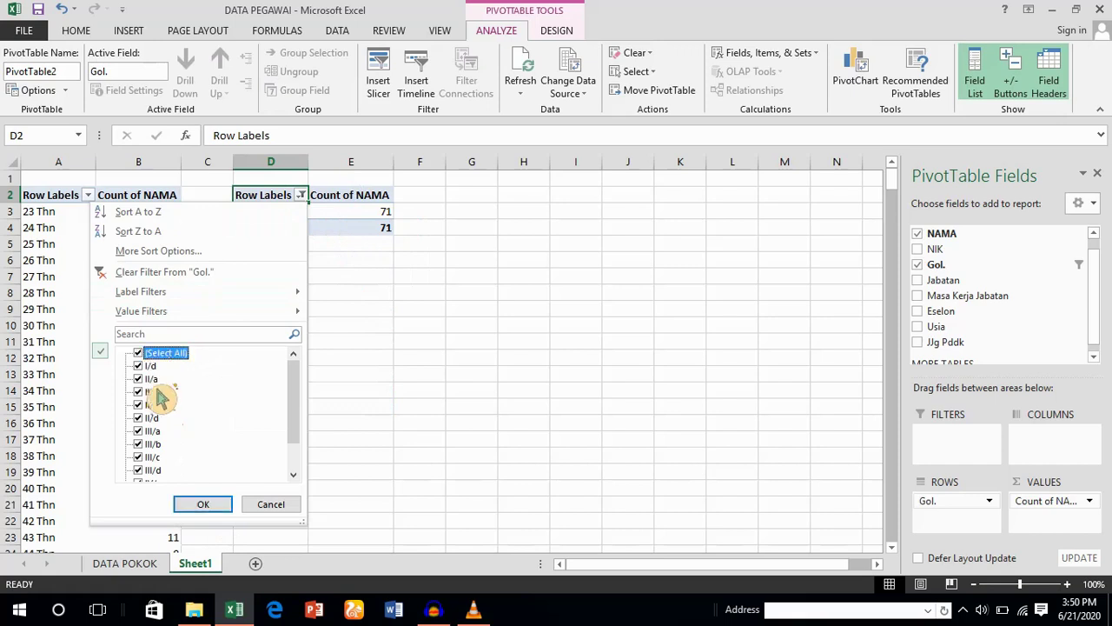
{"action": "left_click", "coordinate": [203, 507]}
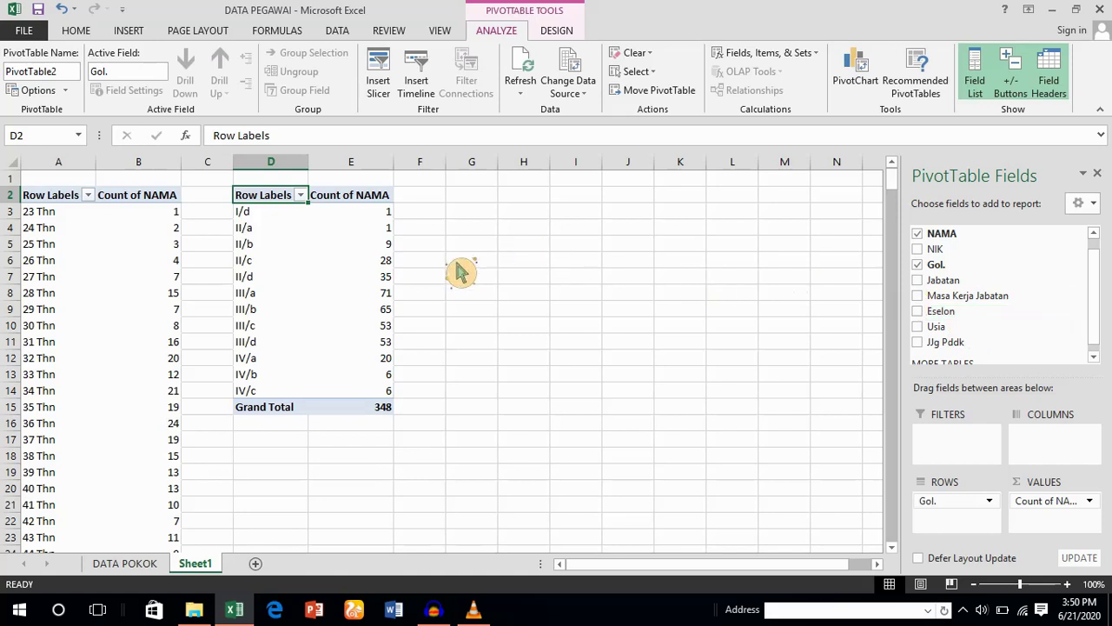
Create a third PivotTable from the DATA POKOK range A2:I350 at cell G2 of the existing Sheet1.
{"action": "left_click", "coordinate": [151, 574]}
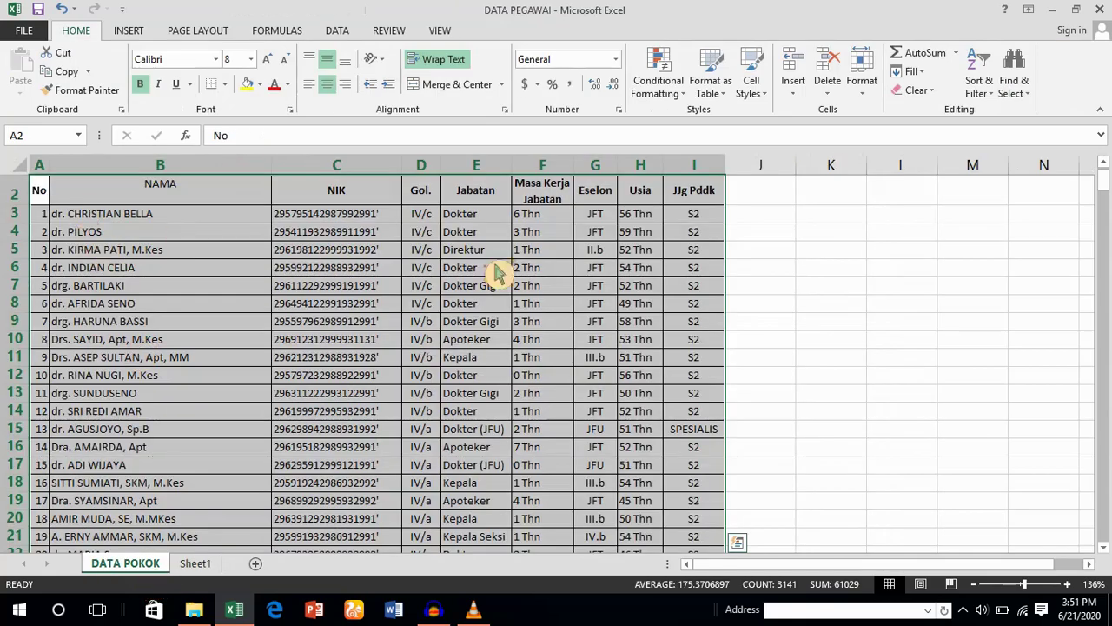
{"action": "left_click", "coordinate": [127, 31]}
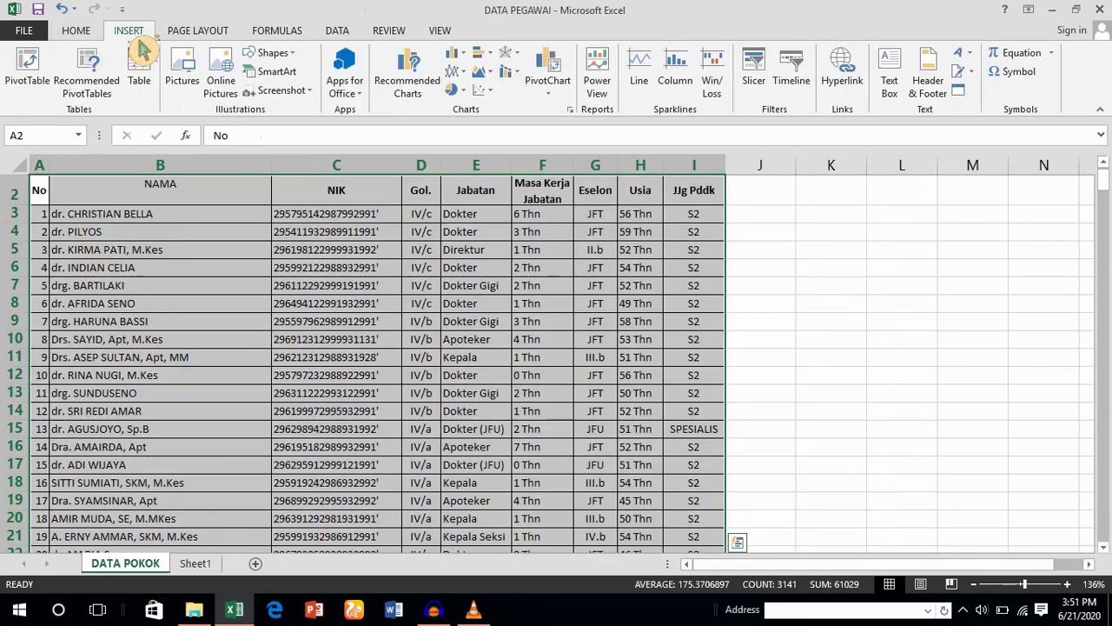
{"action": "left_click", "coordinate": [27, 76]}
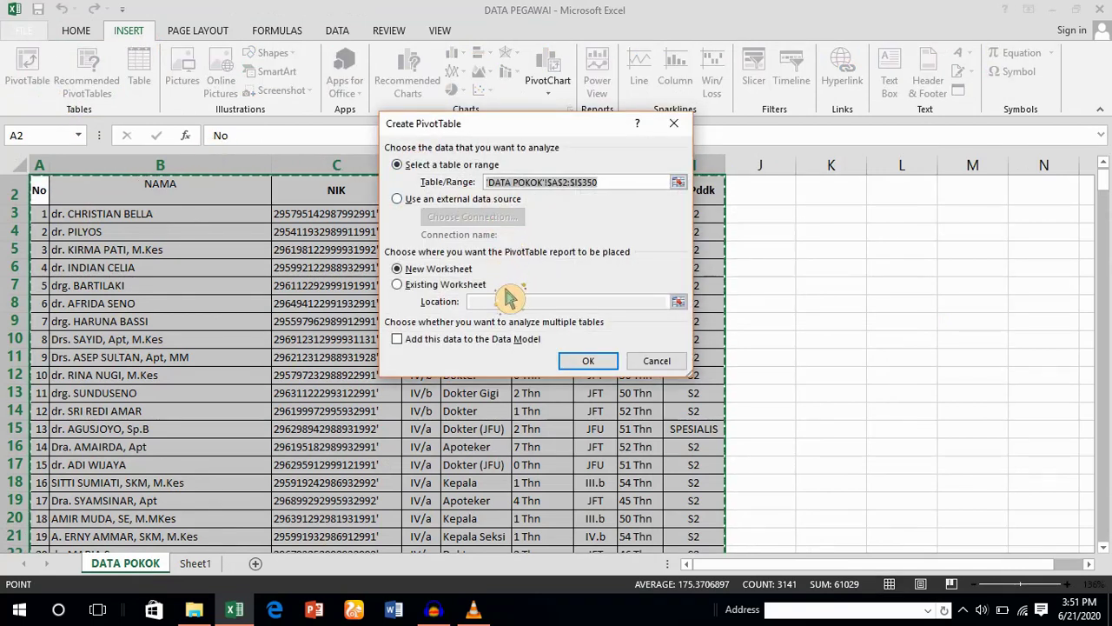
{"action": "left_click", "coordinate": [490, 288]}
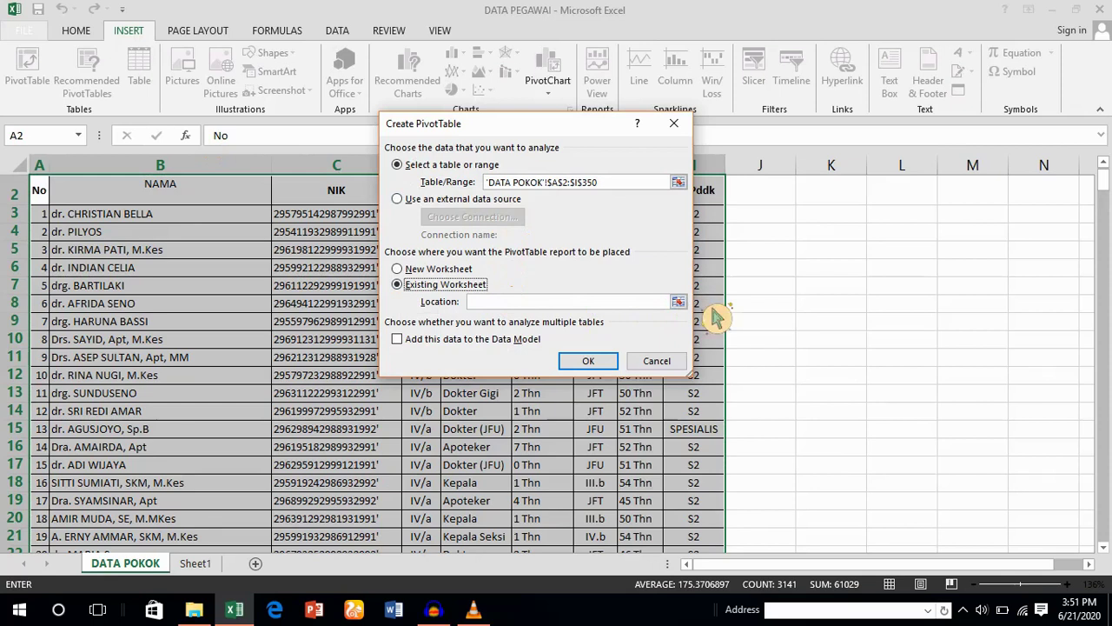
{"action": "left_click", "coordinate": [678, 301]}
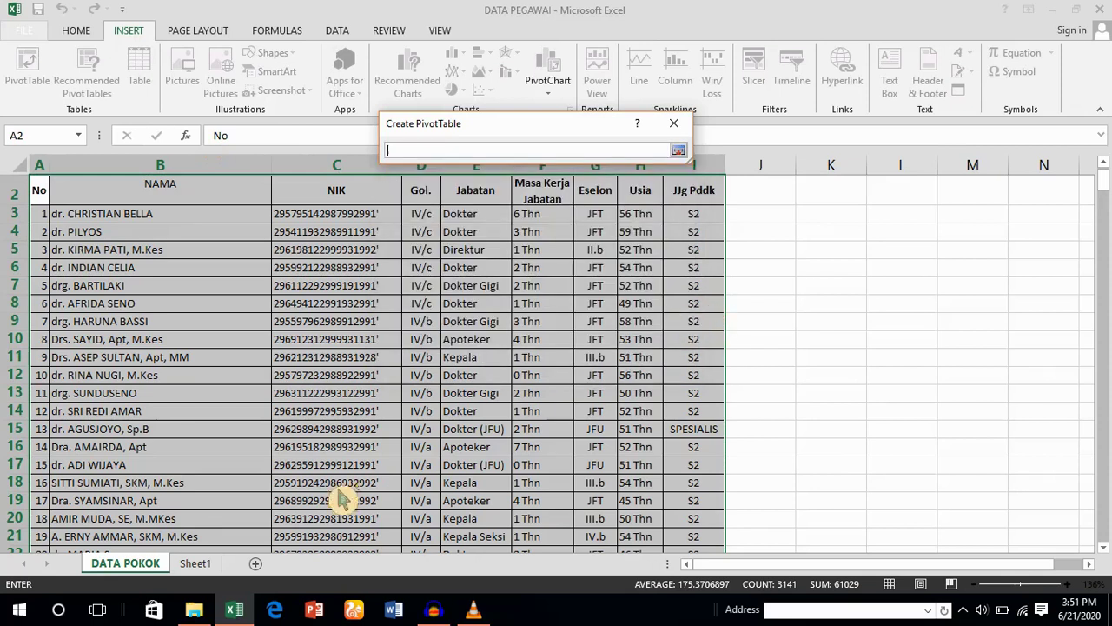
{"action": "left_click", "coordinate": [216, 568]}
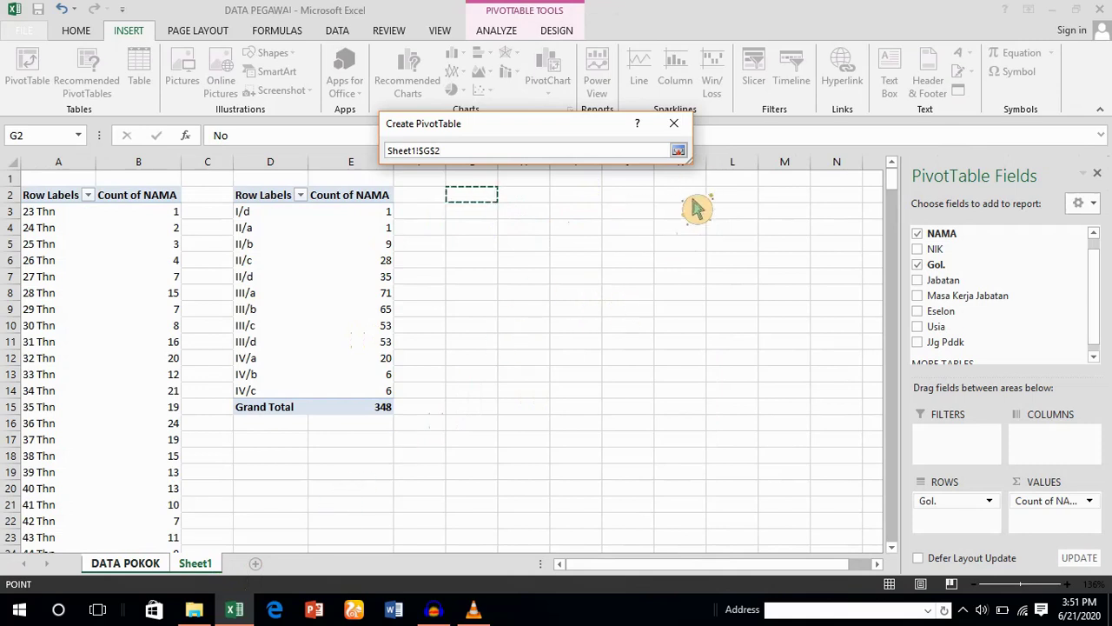
{"action": "left_click", "coordinate": [678, 150]}
{"action": "left_click", "coordinate": [588, 362]}
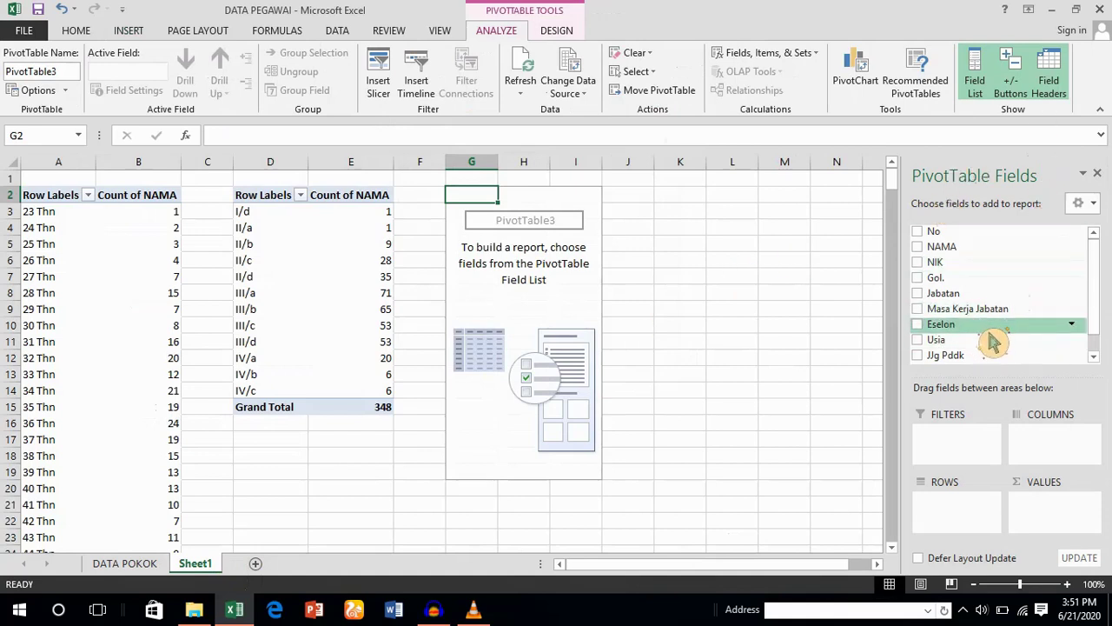
Add Eselon to the third PivotTable's rows and NAMA to its values as a count.
{"action": "left_click_drag", "start_coordinate": [990, 328], "coordinate": [975, 521]}
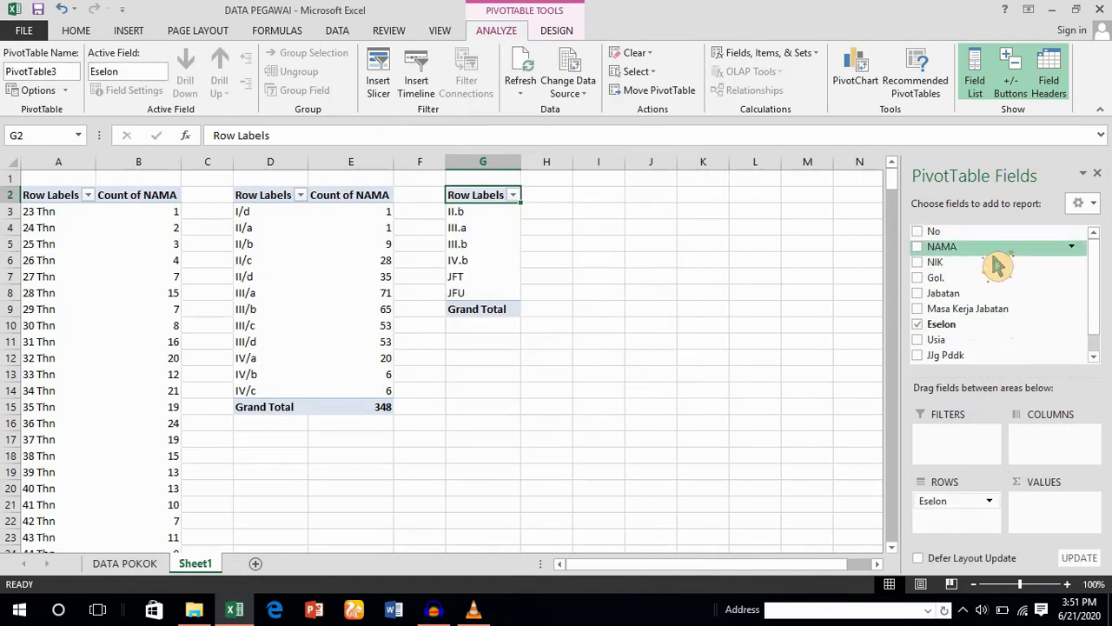
{"action": "left_click_drag", "start_coordinate": [1054, 423], "coordinate": [1059, 521]}
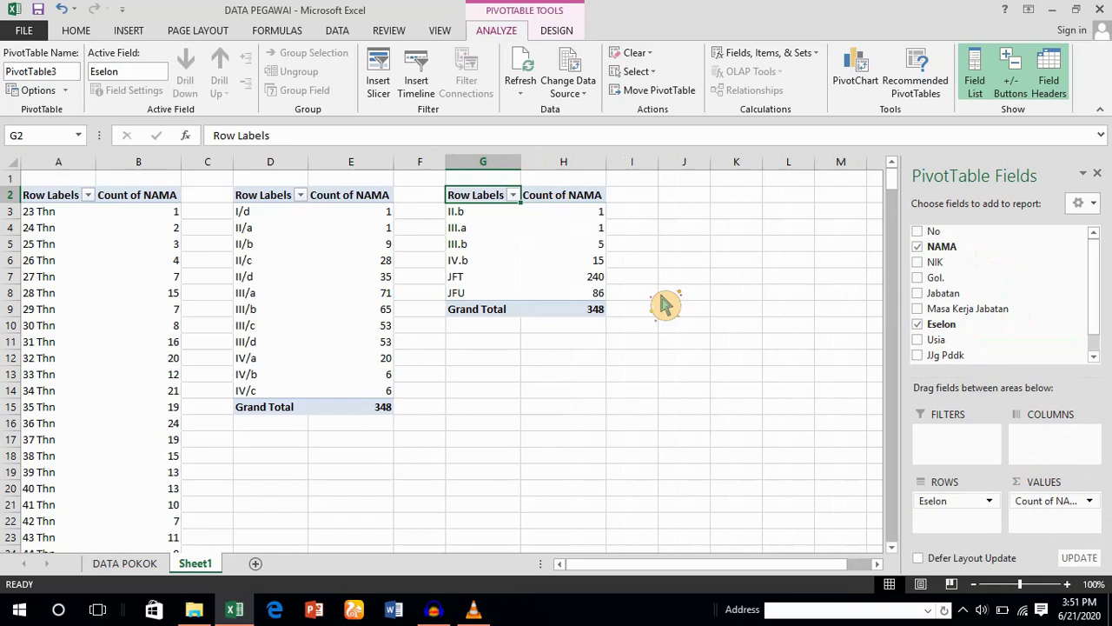
Compare the grand totals of the Eselon, Gol. and Usia PivotTables.
{"action": "left_click", "coordinate": [578, 313]}
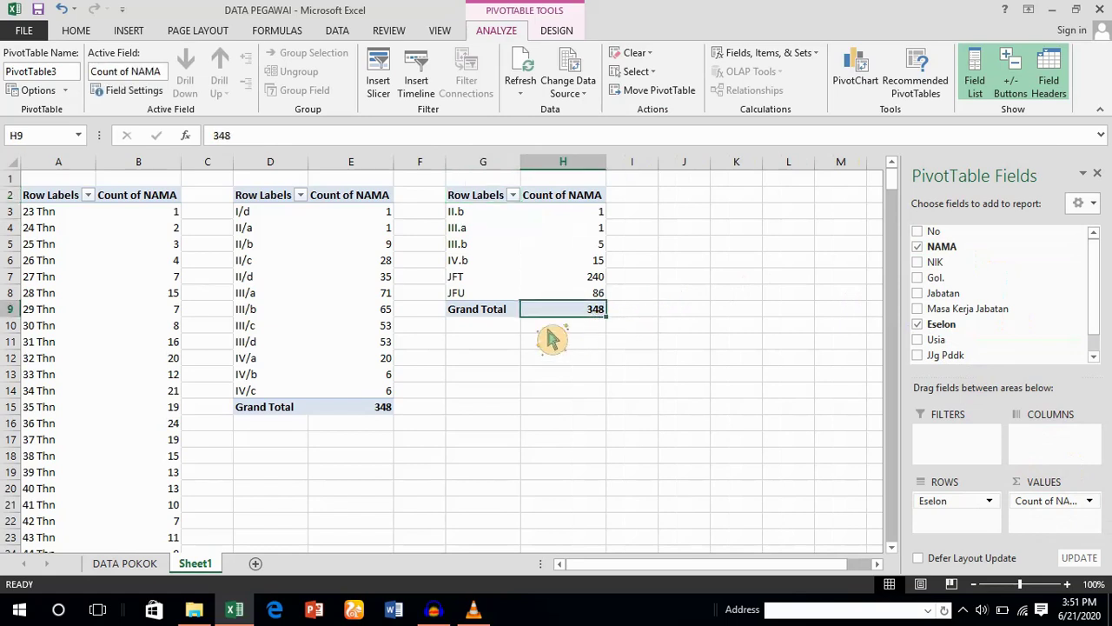
{"action": "left_click", "coordinate": [387, 408]}
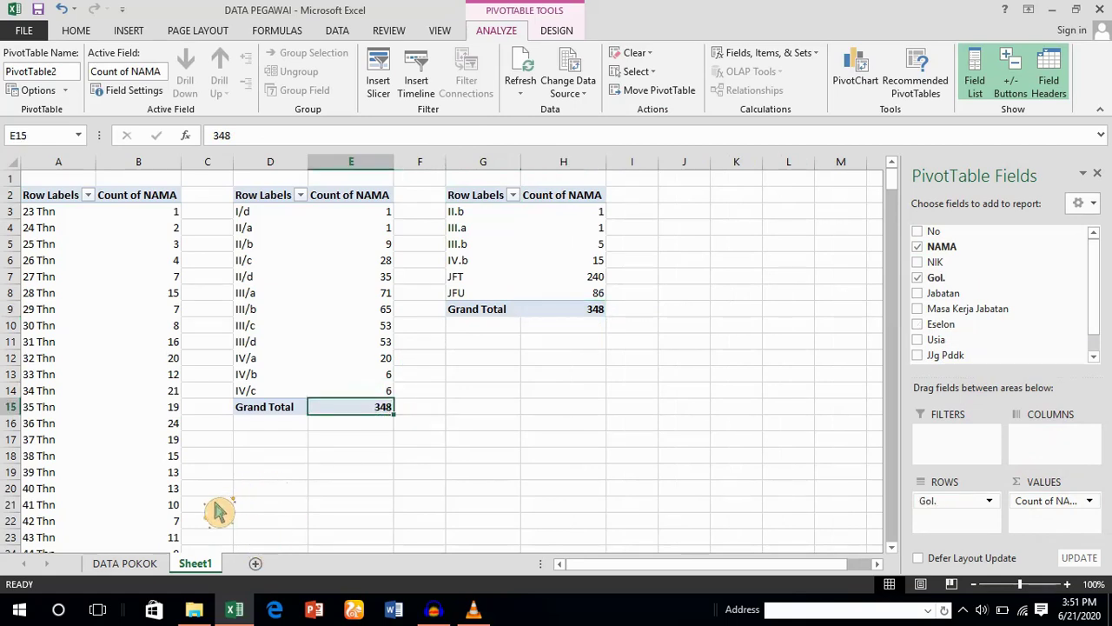
{"action": "scroll", "coordinate": [217, 509], "scroll_direction": "down", "scroll_amount": 7}
{"action": "left_click", "coordinate": [178, 476]}
{"action": "scroll", "coordinate": [391, 373], "scroll_direction": "up", "scroll_amount": 7}
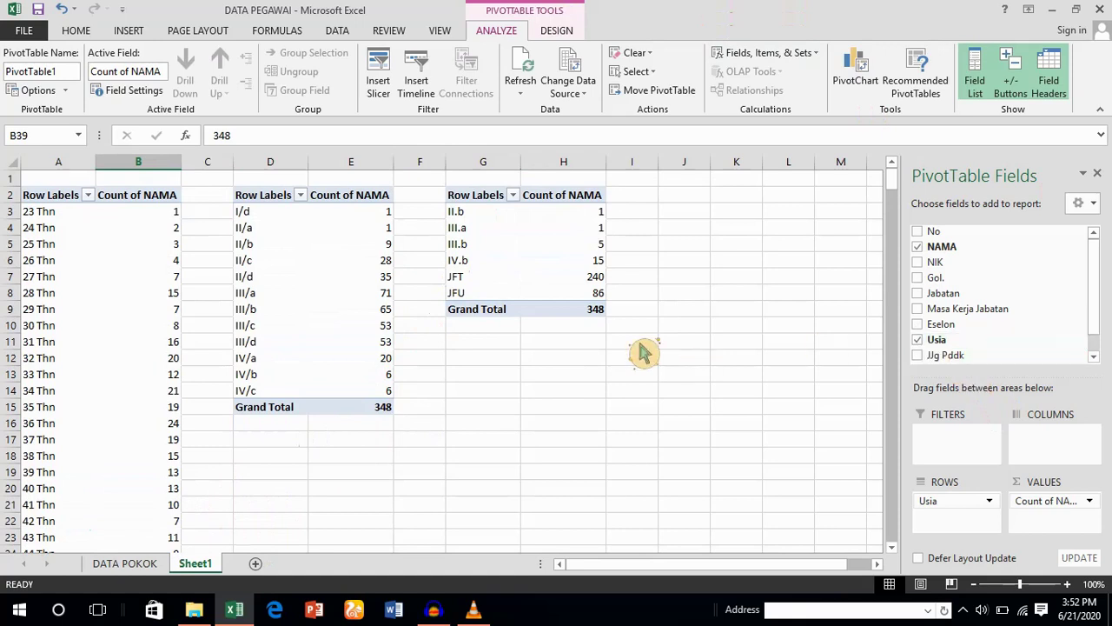
Create a fourth PivotTable from the DATA POKOK range A2:I350 at cell G13 of the existing Sheet1.
{"action": "left_click", "coordinate": [155, 567]}
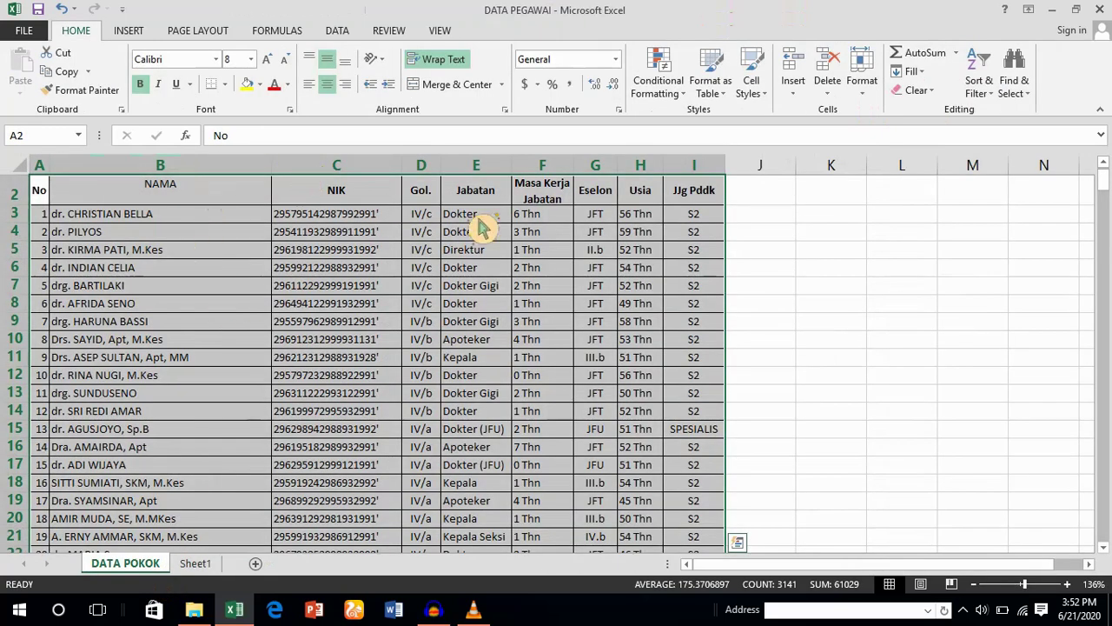
{"action": "left_click", "coordinate": [146, 33]}
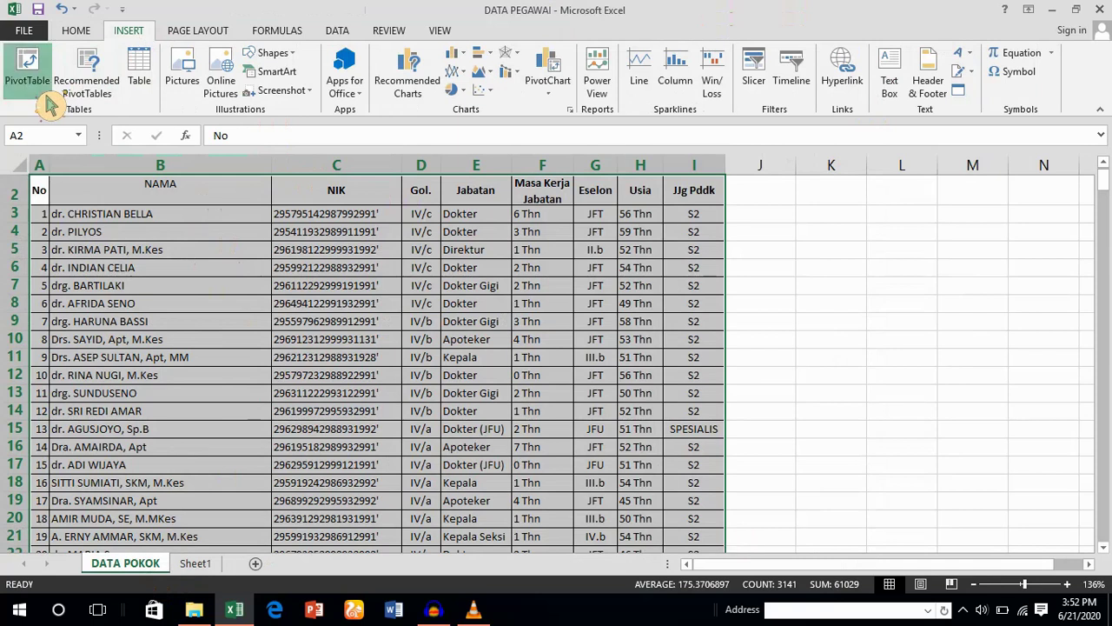
{"action": "left_click", "coordinate": [29, 74]}
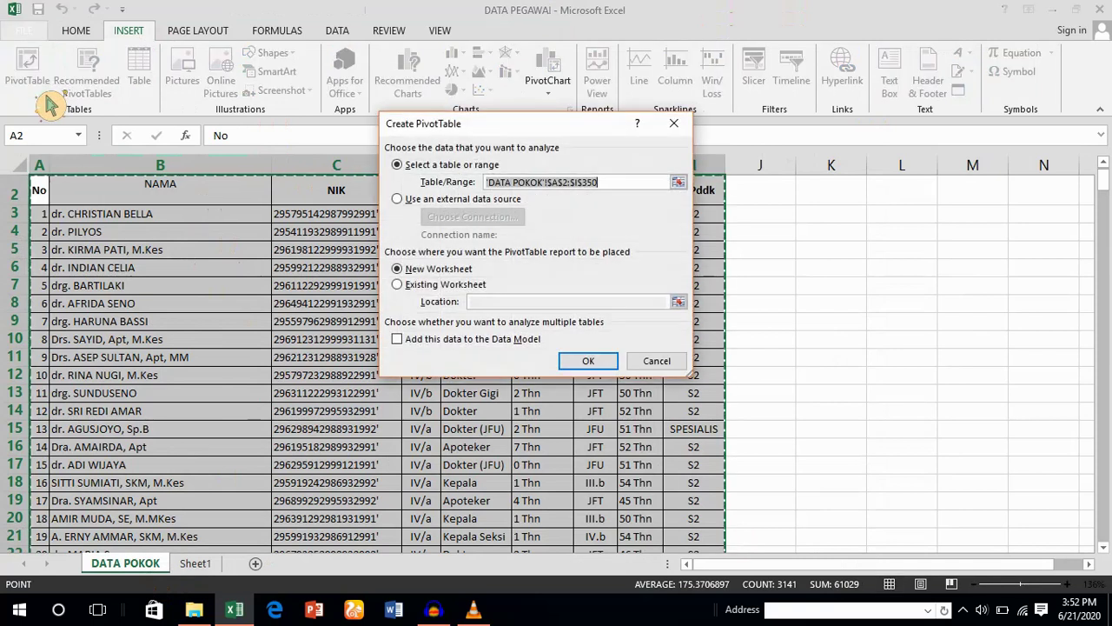
{"action": "left_click", "coordinate": [440, 287]}
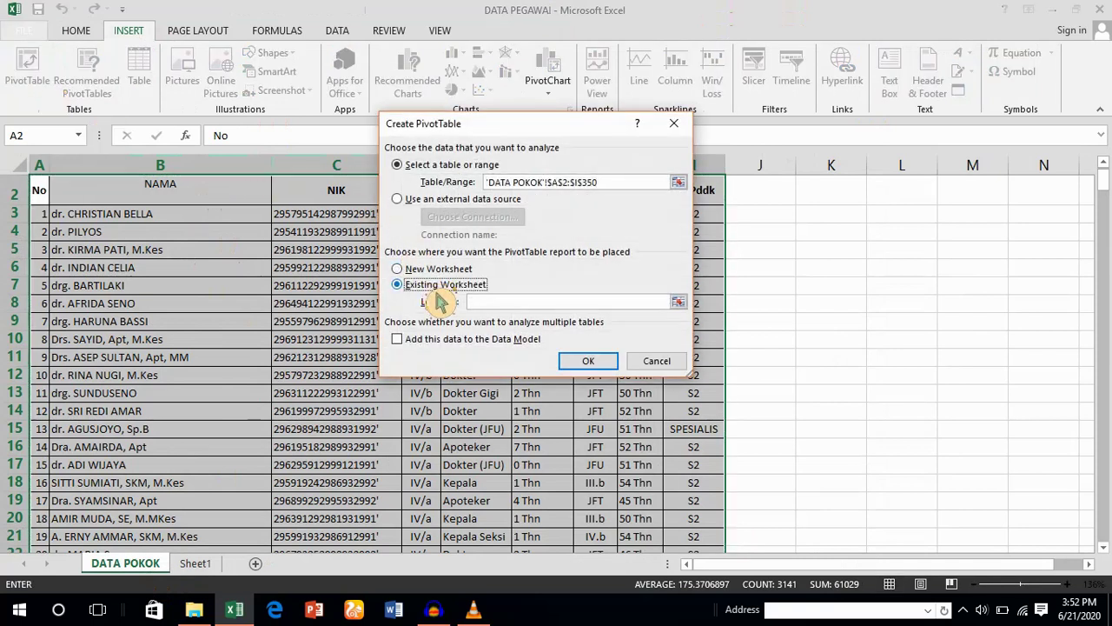
{"action": "left_click", "coordinate": [678, 302]}
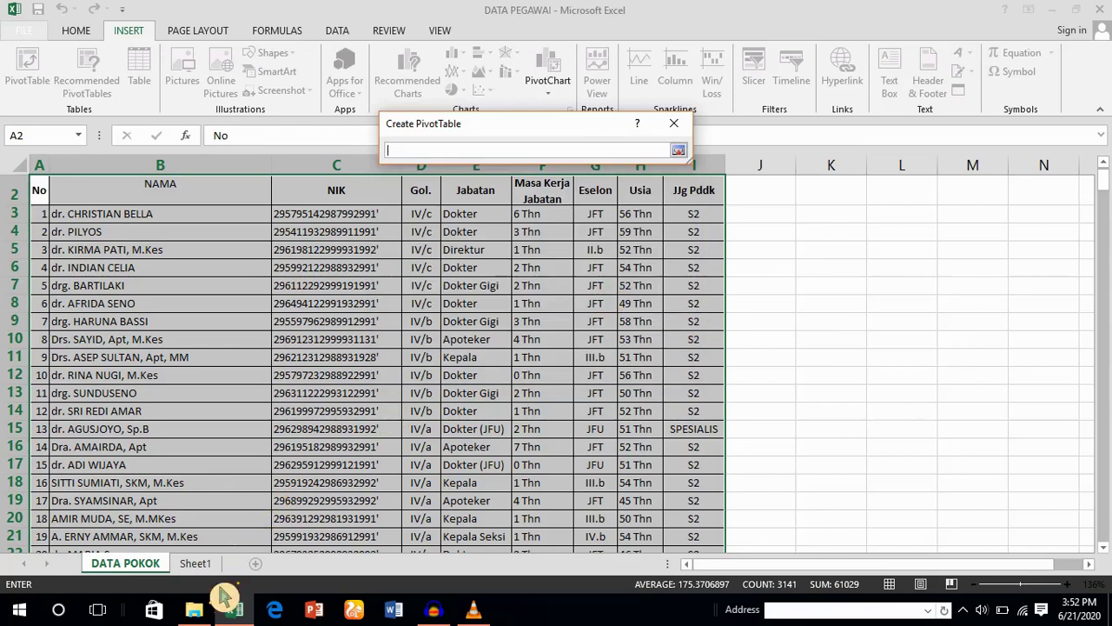
{"action": "left_click", "coordinate": [206, 563]}
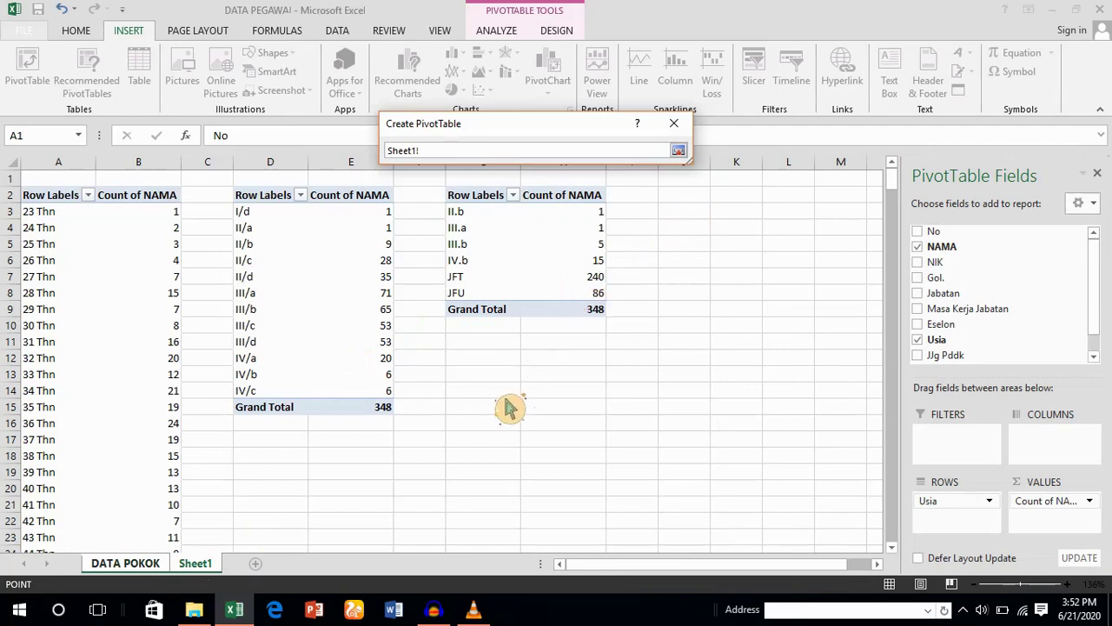
{"action": "left_click", "coordinate": [486, 376]}
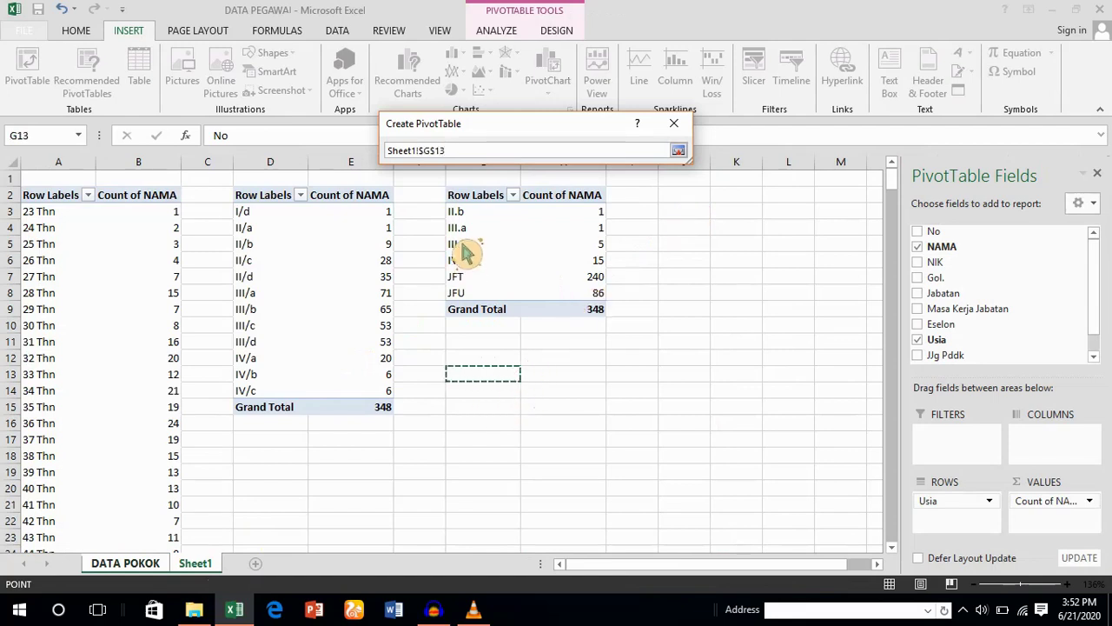
{"action": "left_click", "coordinate": [682, 154]}
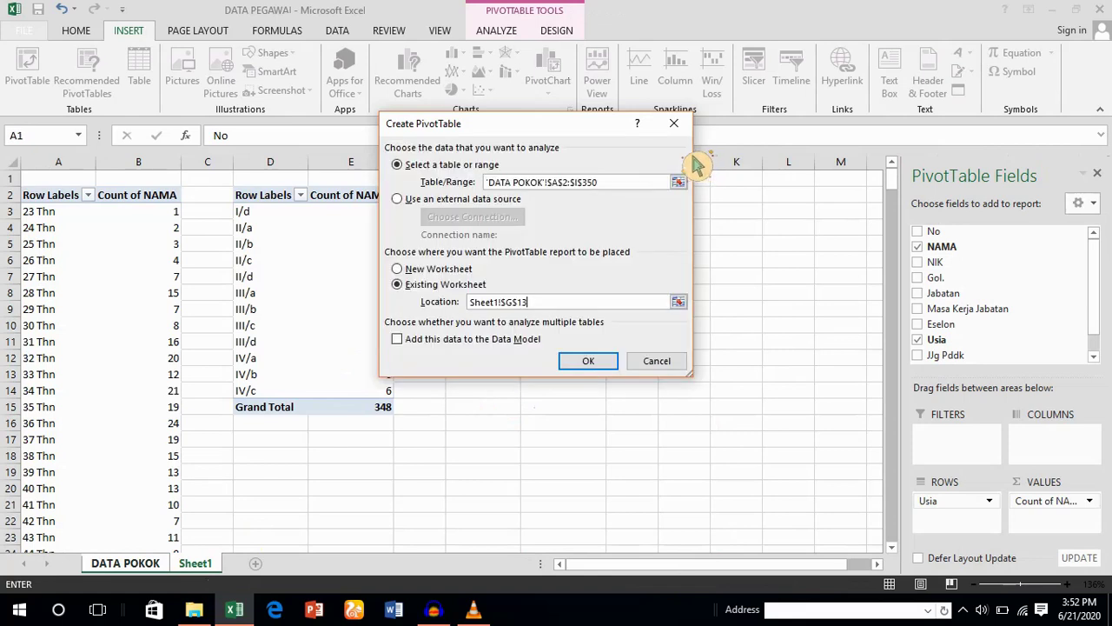
{"action": "left_click", "coordinate": [600, 366]}
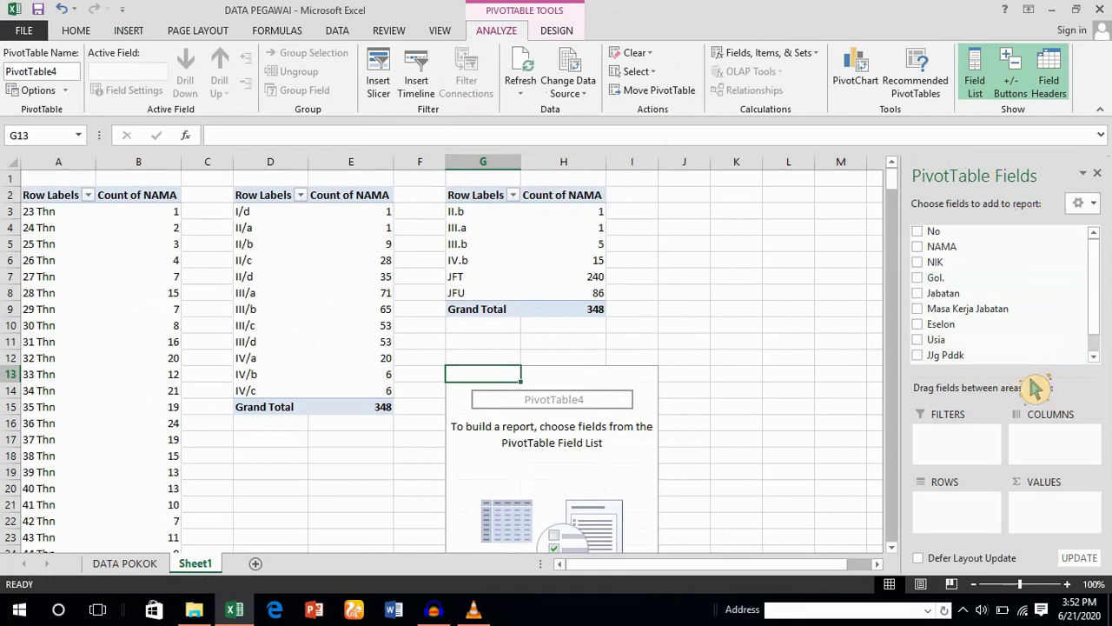
Add JJg Pddk to the fourth PivotTable's rows and NAMA to its values as a count.
{"action": "left_click_drag", "start_coordinate": [1026, 372], "coordinate": [985, 527]}
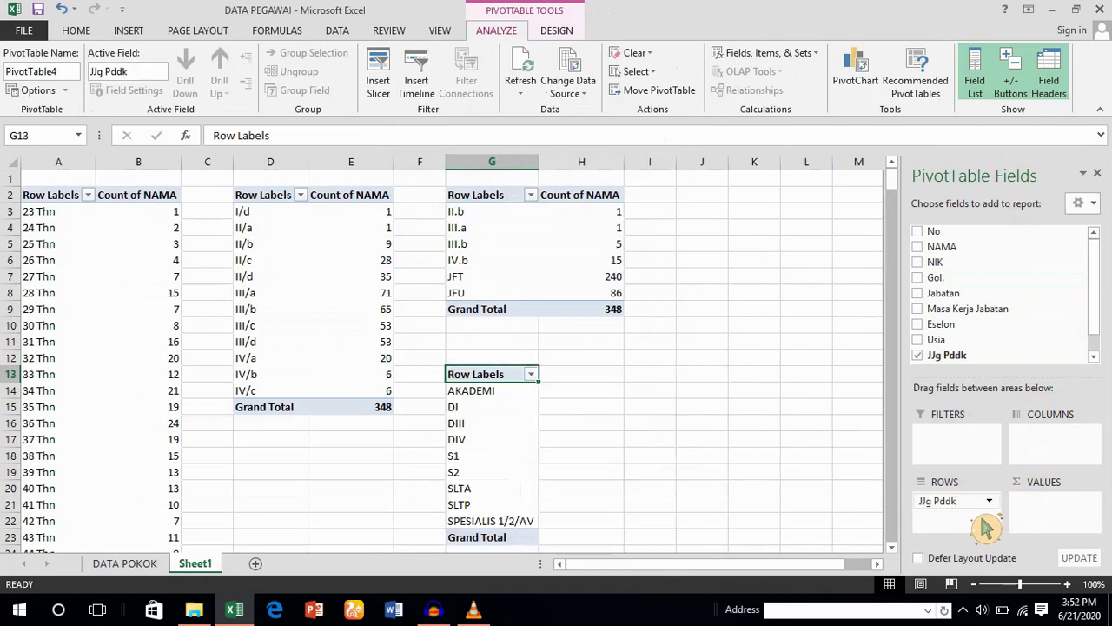
{"action": "left_click_drag", "start_coordinate": [1021, 269], "coordinate": [1082, 525]}
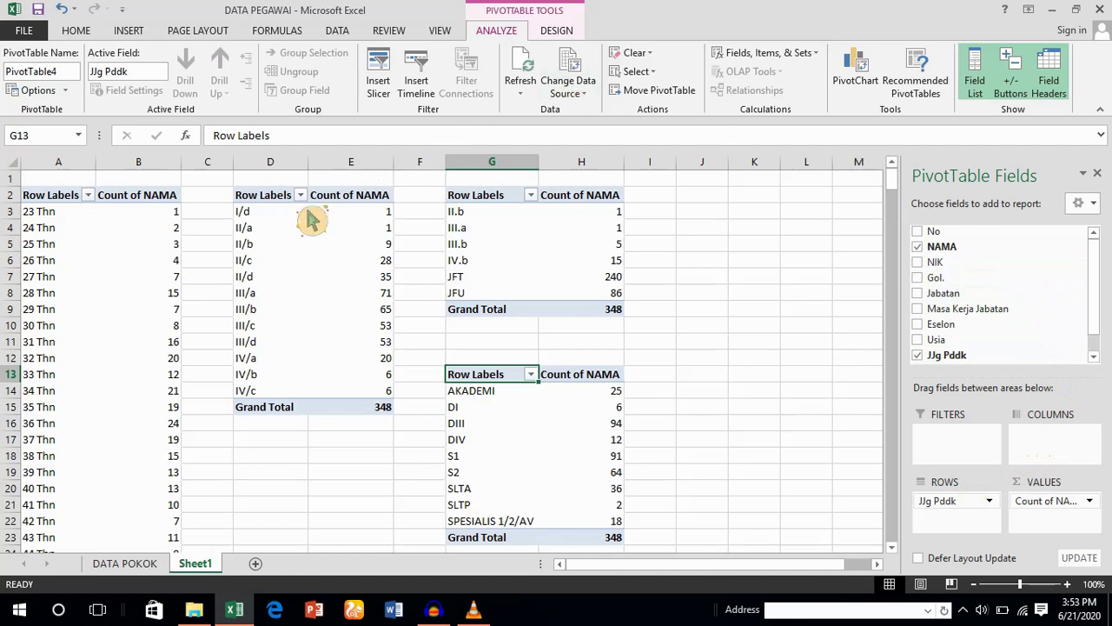
Review the Usia, Gol., Eselon and JJg Pddk PivotTables on Sheet1 against the DATA POKOK source table.
{"action": "left_click", "coordinate": [337, 315]}
{"action": "left_click", "coordinate": [535, 263]}
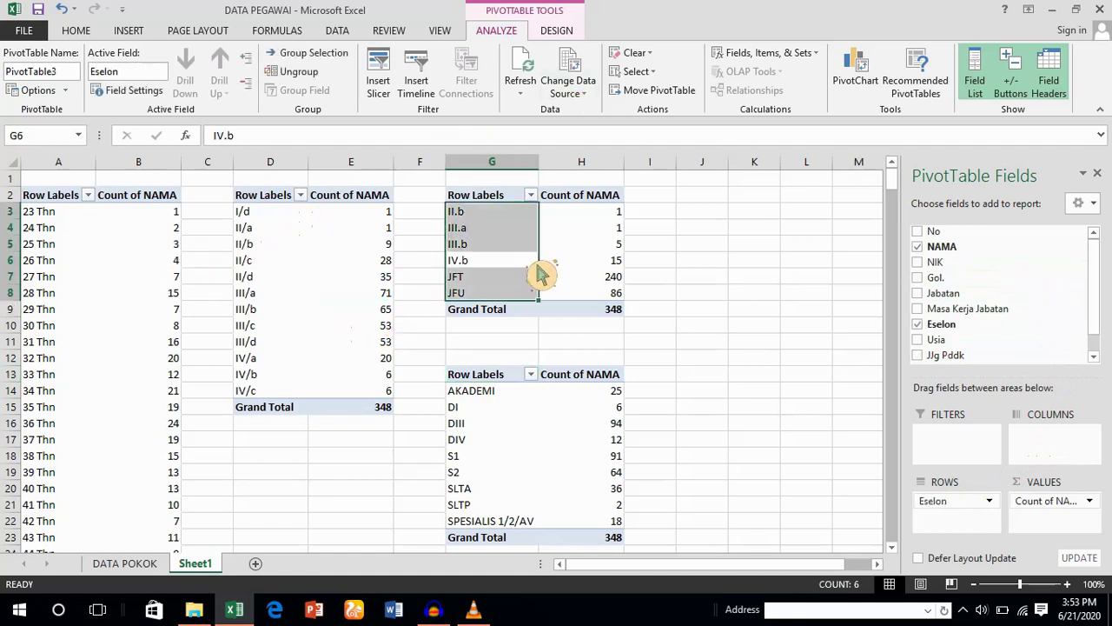
{"action": "left_click", "coordinate": [565, 425]}
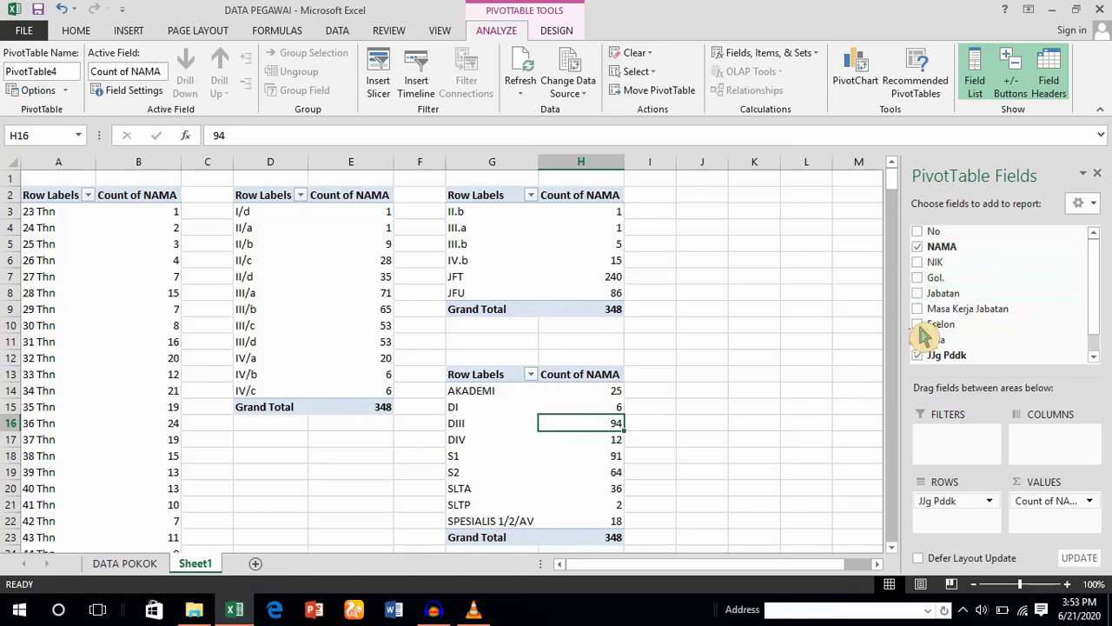
{"action": "left_click", "coordinate": [154, 568]}
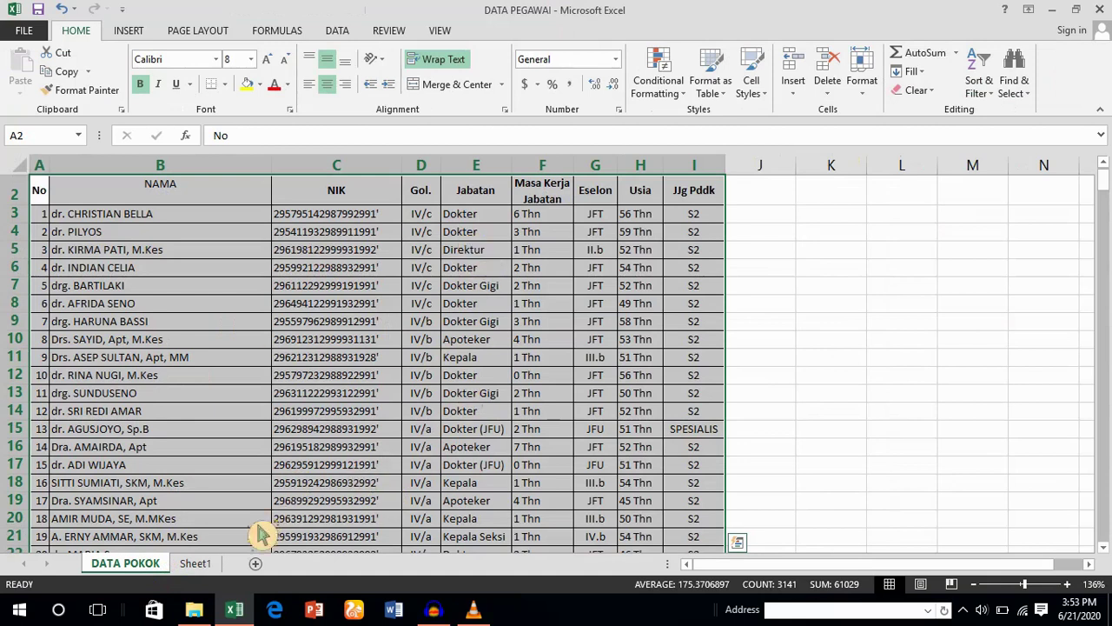
{"action": "left_click", "coordinate": [201, 564]}
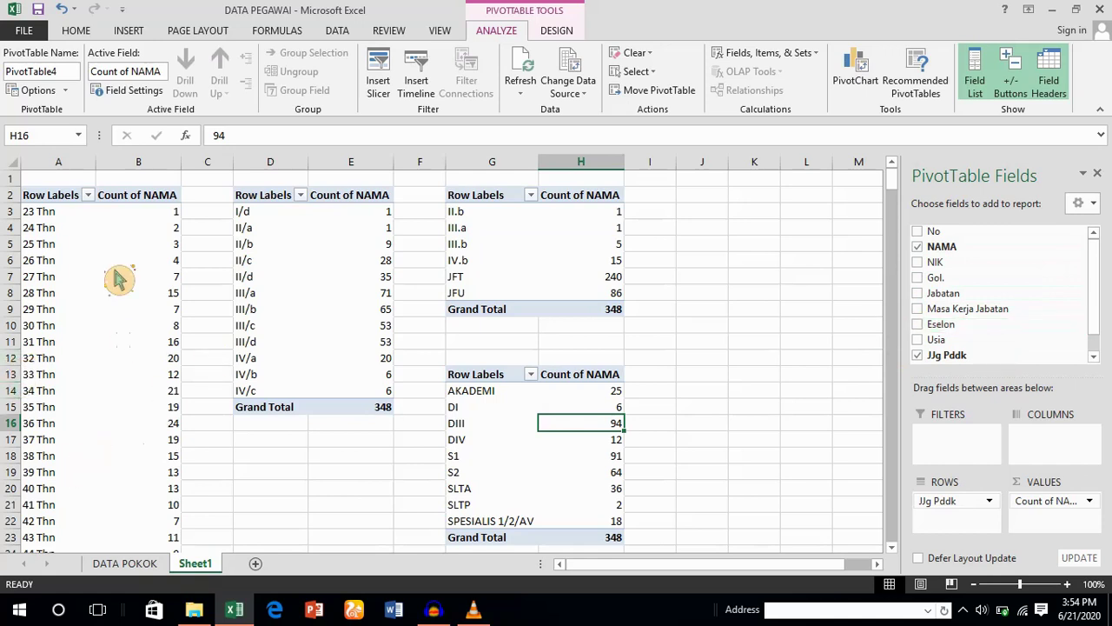
{"action": "left_click", "coordinate": [131, 199]}
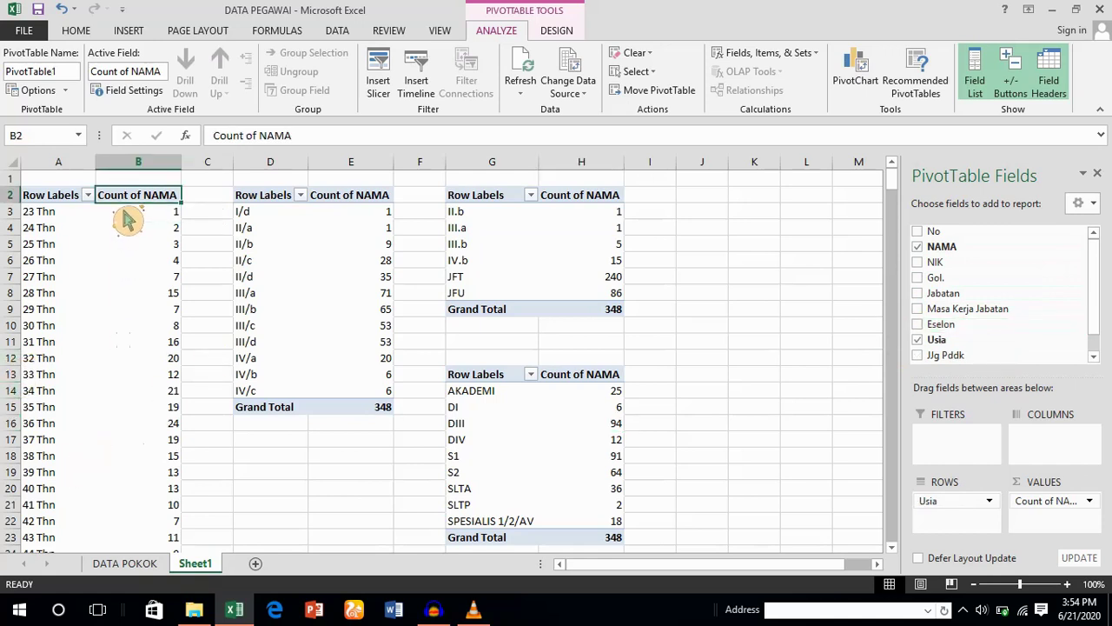
{"action": "left_click", "coordinate": [351, 247]}
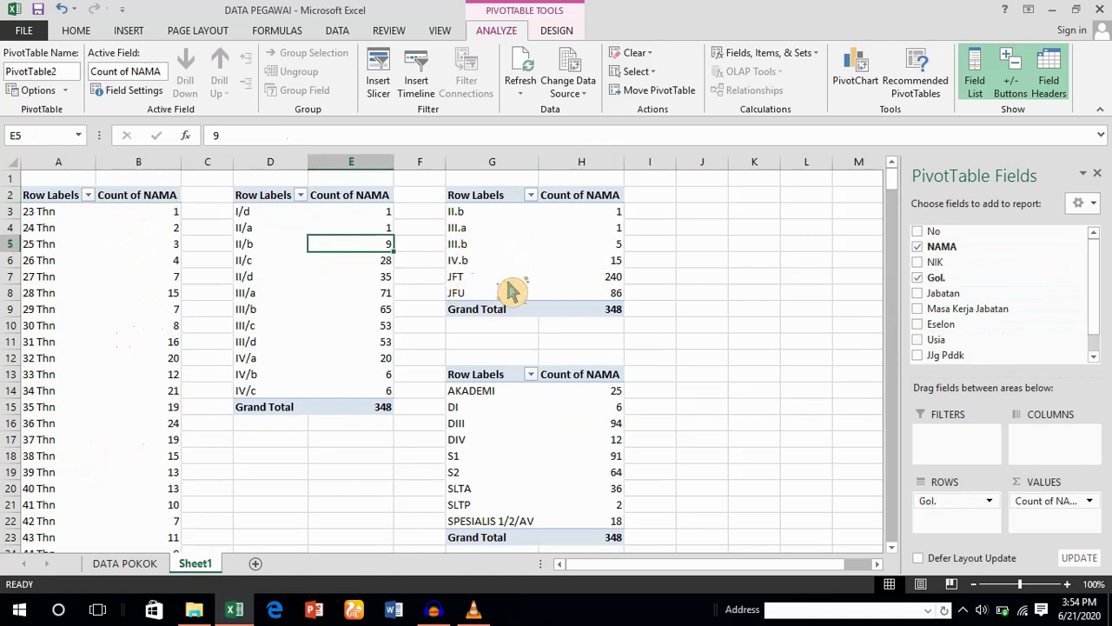
{"action": "left_click", "coordinate": [494, 247]}
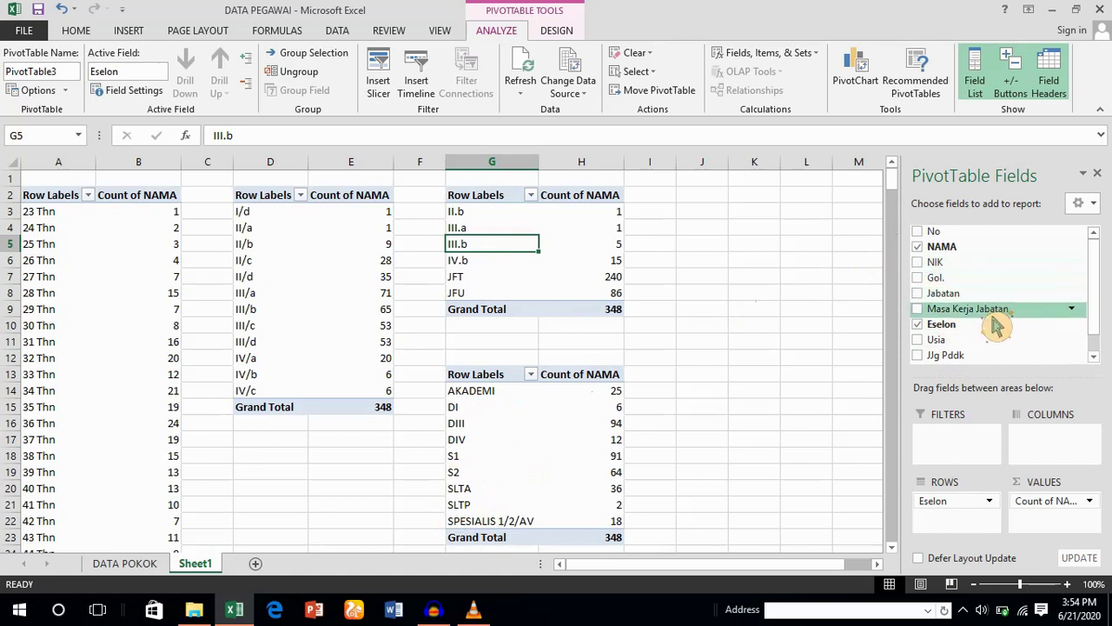
{"action": "scroll", "coordinate": [407, 378], "scroll_direction": "down", "scroll_amount": 5}
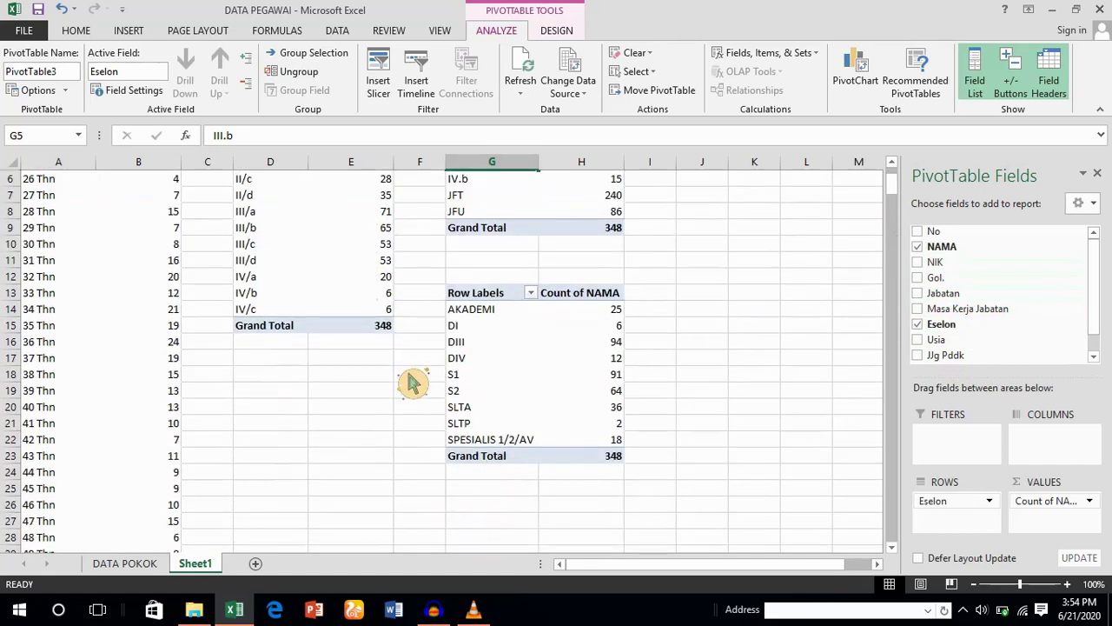
{"action": "scroll", "coordinate": [414, 383], "scroll_direction": "down", "scroll_amount": 3}
{"action": "scroll", "coordinate": [414, 383], "scroll_direction": "up", "scroll_amount": 8}
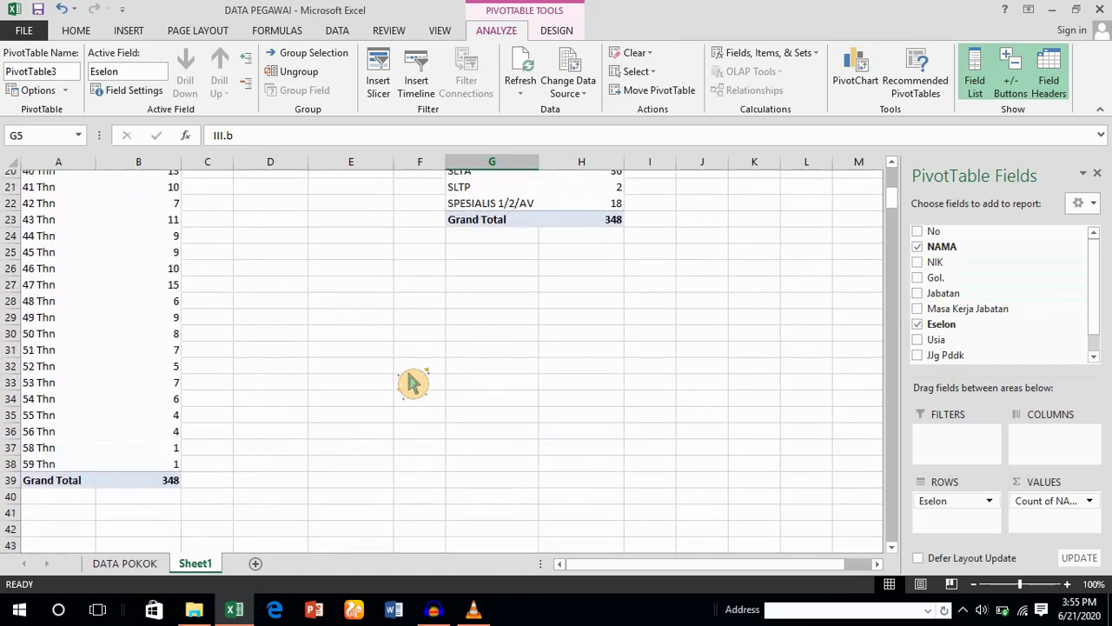
{"action": "left_click", "coordinate": [580, 455]}
{"action": "left_click", "coordinate": [615, 502]}
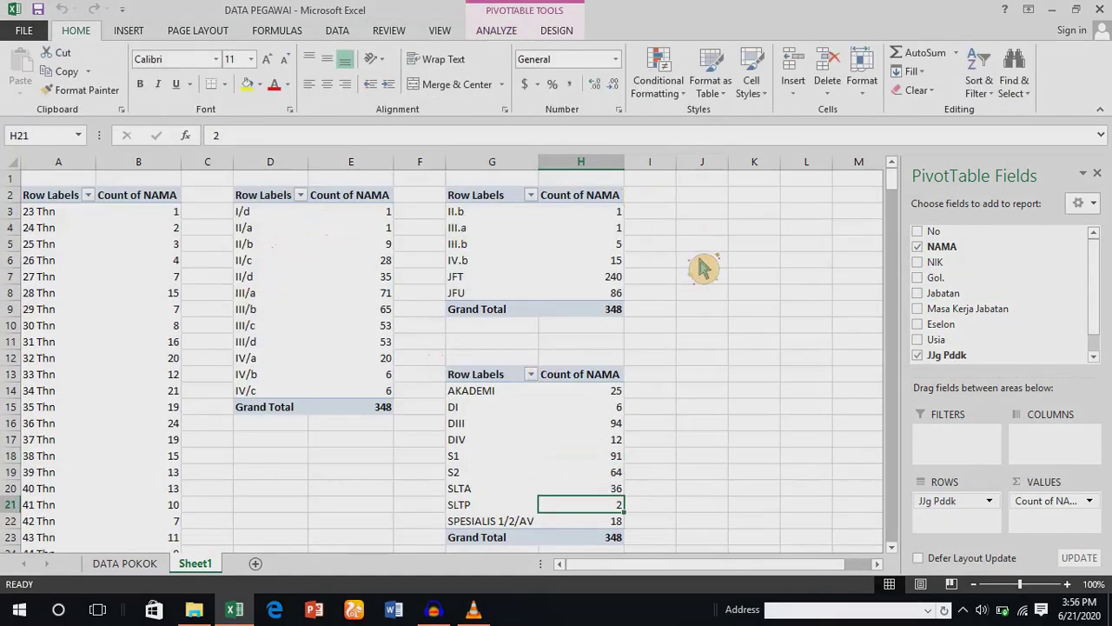
Apply the red Medium PivotTable style with black header and total rows to the Gol. PivotTable.
{"action": "left_click", "coordinate": [228, 228]}
{"action": "left_click_drag", "start_coordinate": [269, 200], "coordinate": [388, 434]}
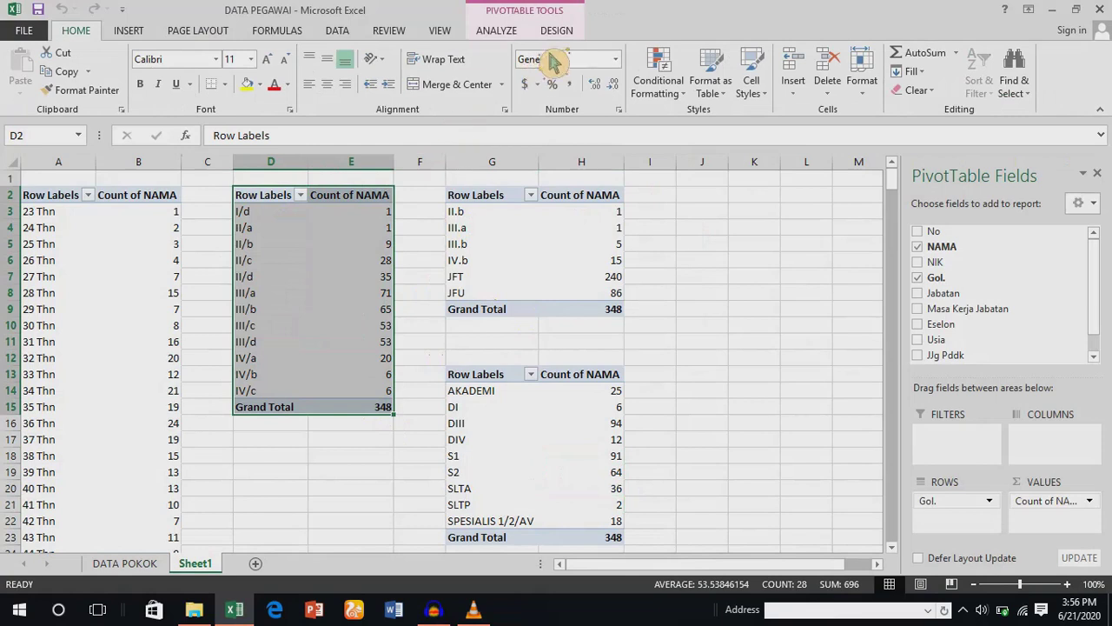
{"action": "left_click", "coordinate": [565, 31]}
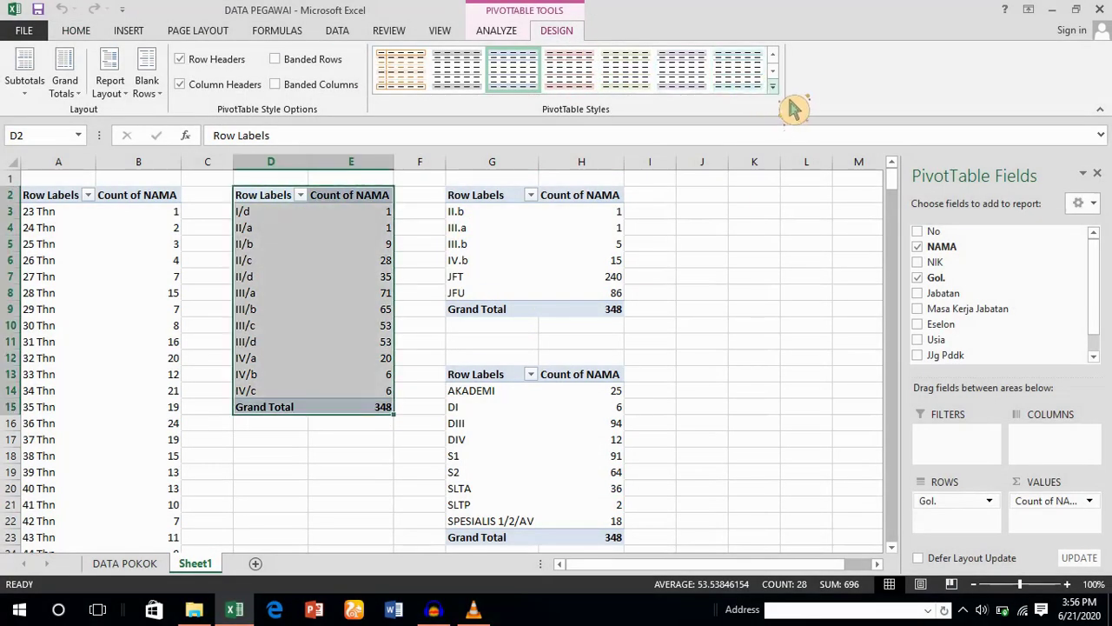
{"action": "left_click", "coordinate": [772, 85]}
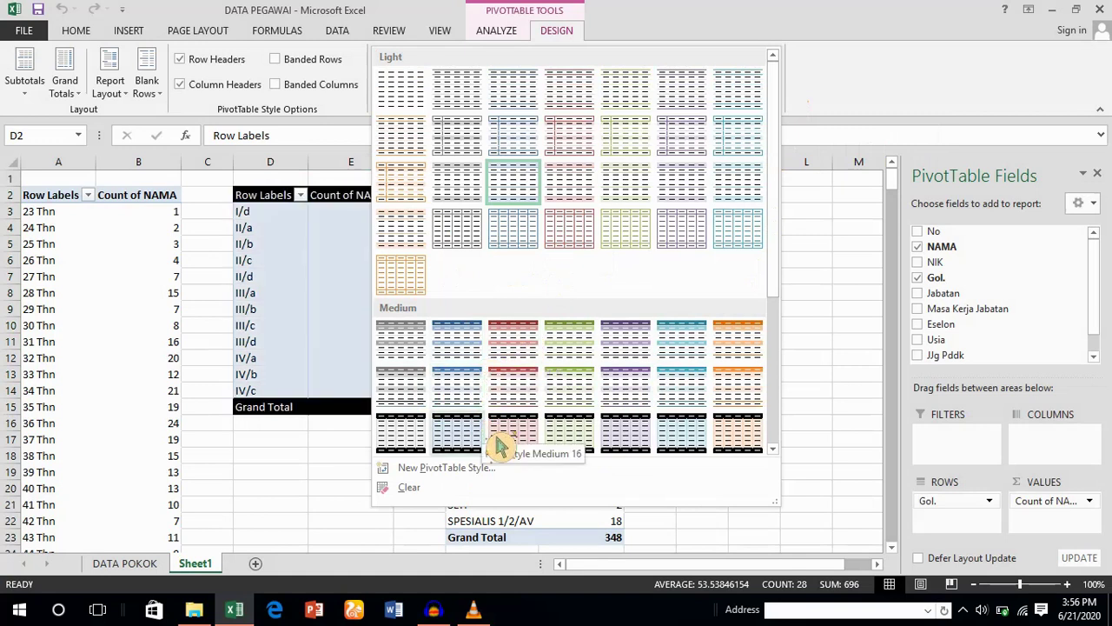
{"action": "left_click", "coordinate": [541, 454]}
{"action": "left_click", "coordinate": [806, 310]}
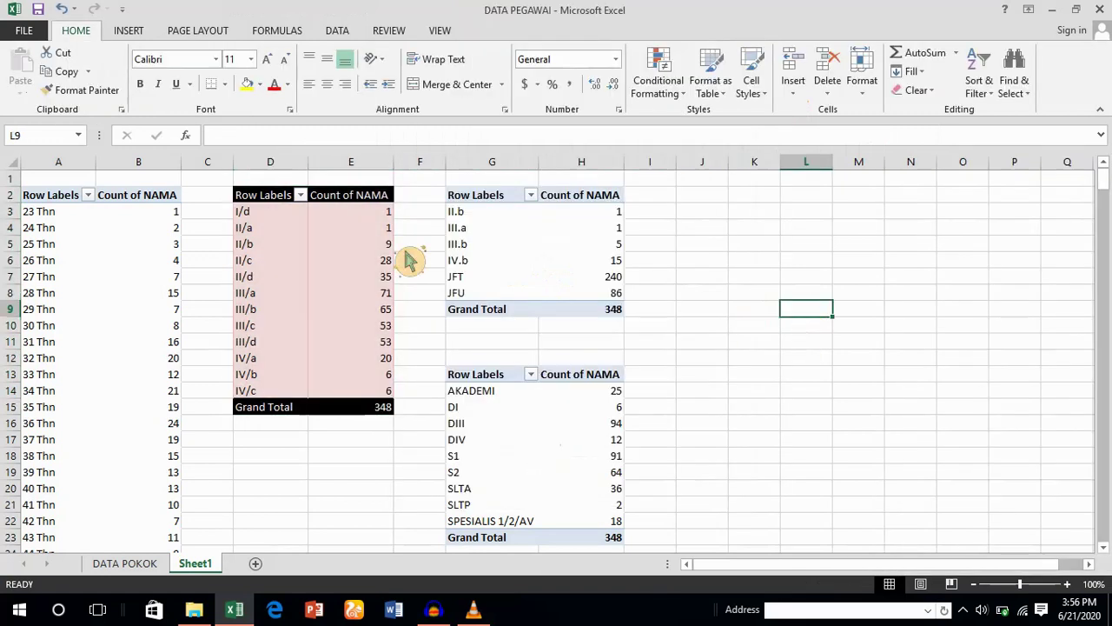
Apply the light turquoise PivotTable style to the Usia PivotTable in A2:B39.
{"action": "left_click_drag", "start_coordinate": [77, 200], "coordinate": [183, 511]}
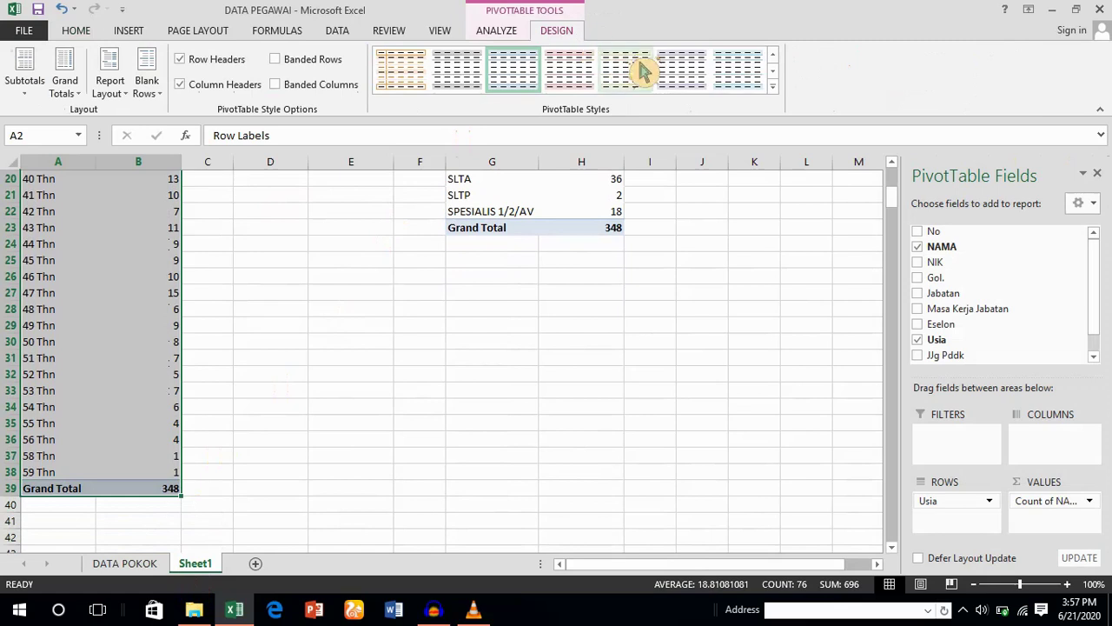
{"action": "left_click", "coordinate": [758, 78]}
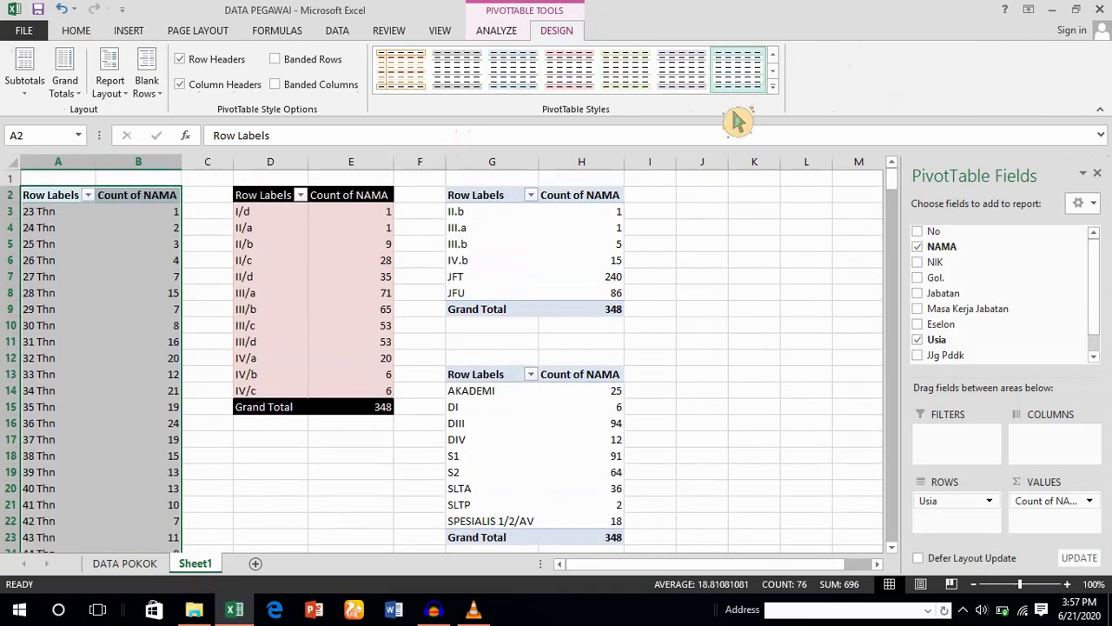
{"action": "left_click", "coordinate": [374, 491]}
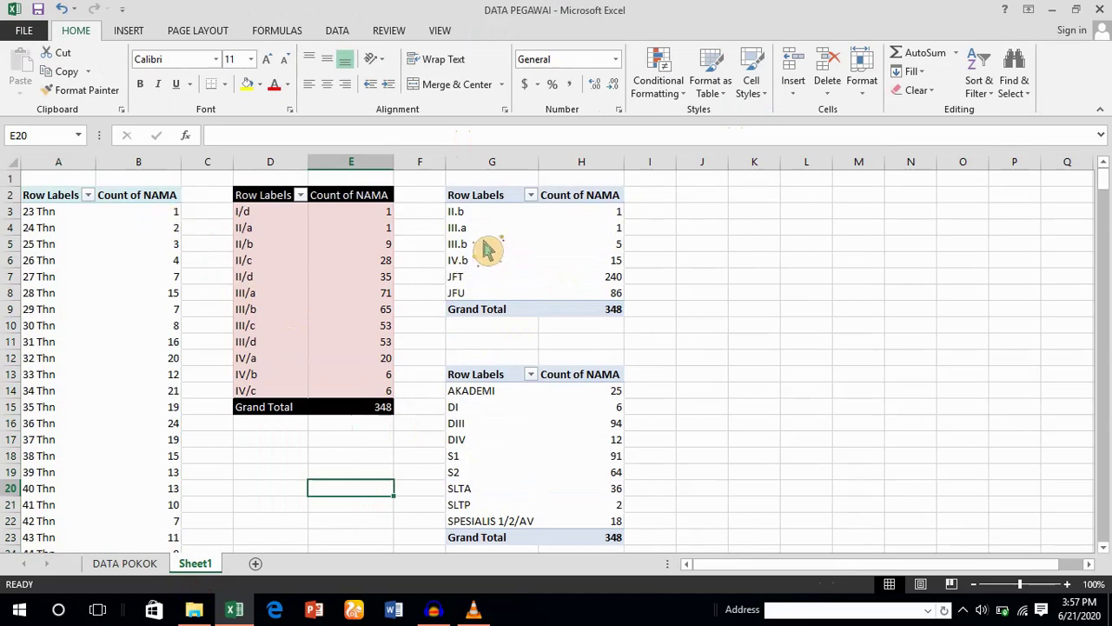
Apply the orange Medium PivotTable style from the first Medium row to the Eselon PivotTable in G2:H9.
{"action": "left_click_drag", "start_coordinate": [521, 198], "coordinate": [629, 320]}
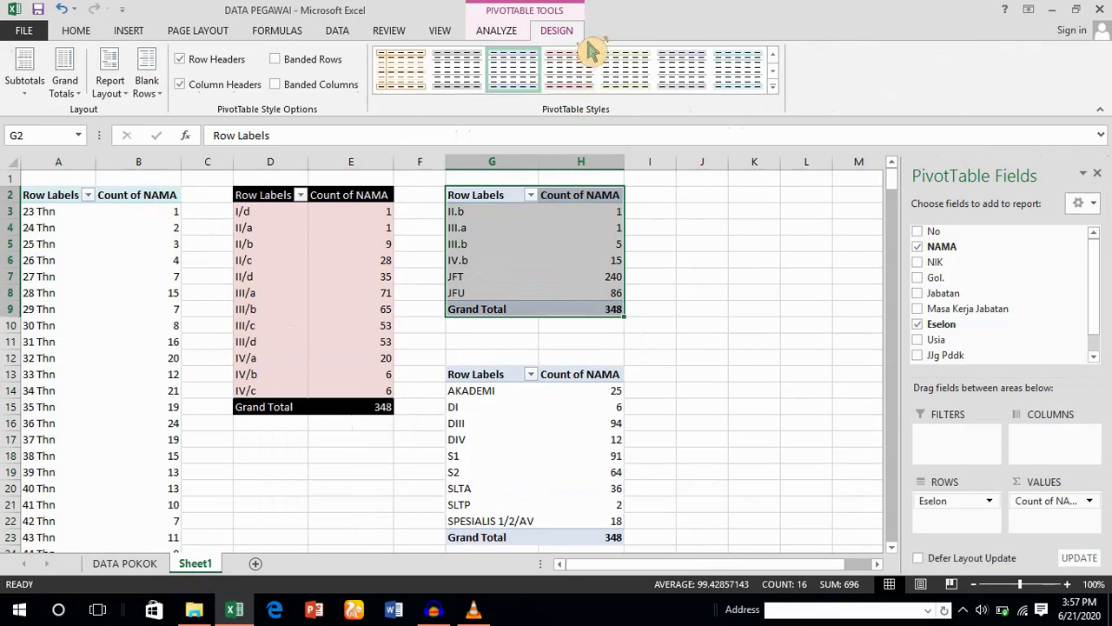
{"action": "left_click", "coordinate": [773, 86]}
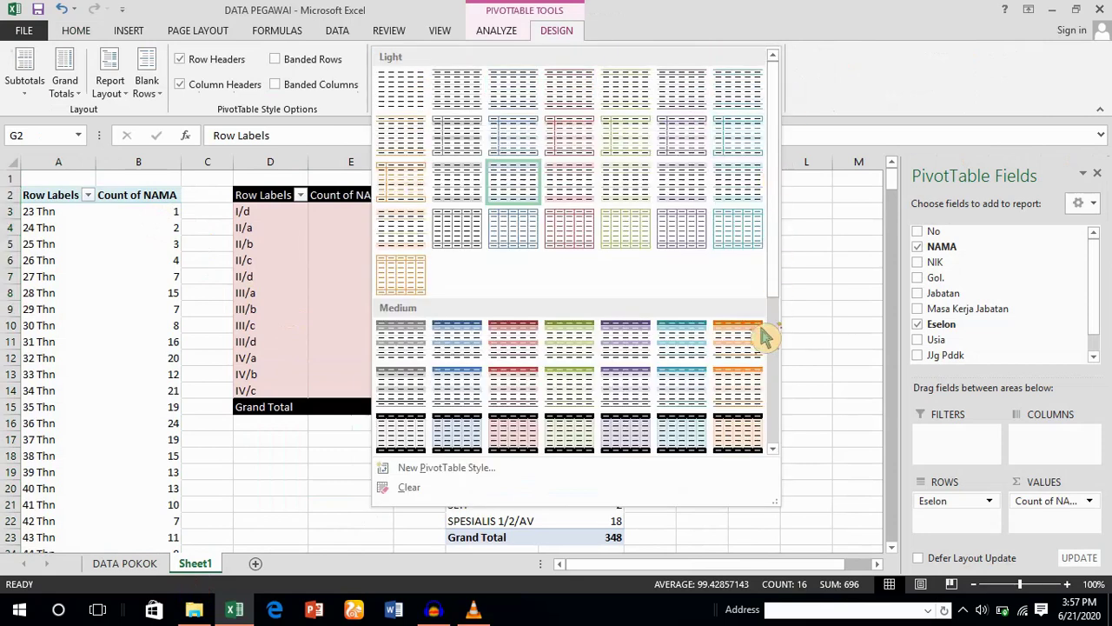
{"action": "left_click", "coordinate": [735, 357]}
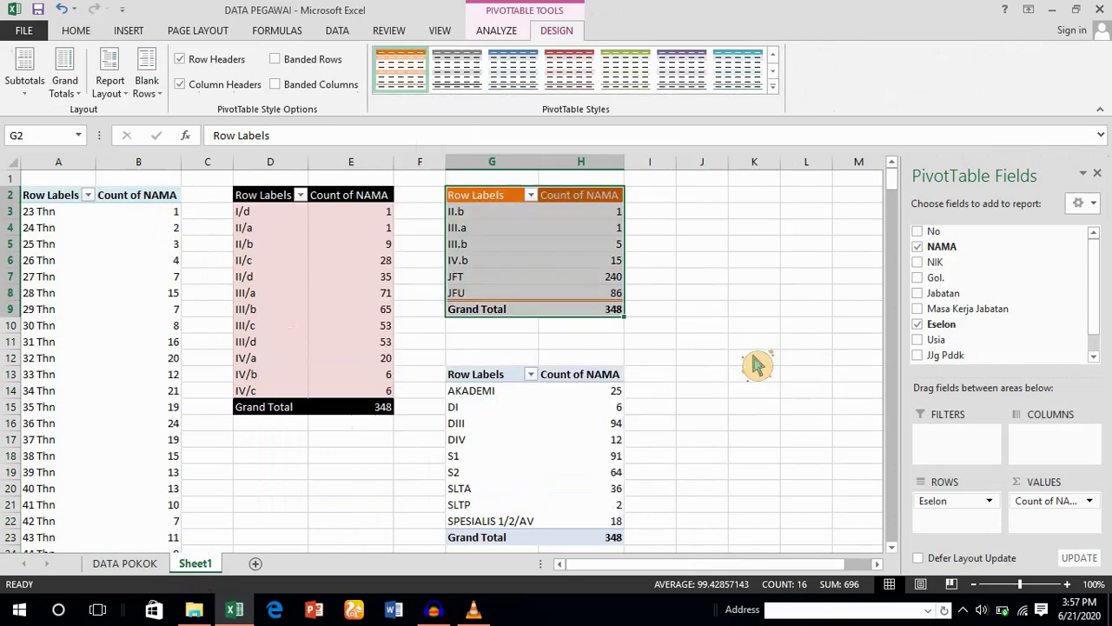
{"action": "left_click", "coordinate": [752, 342]}
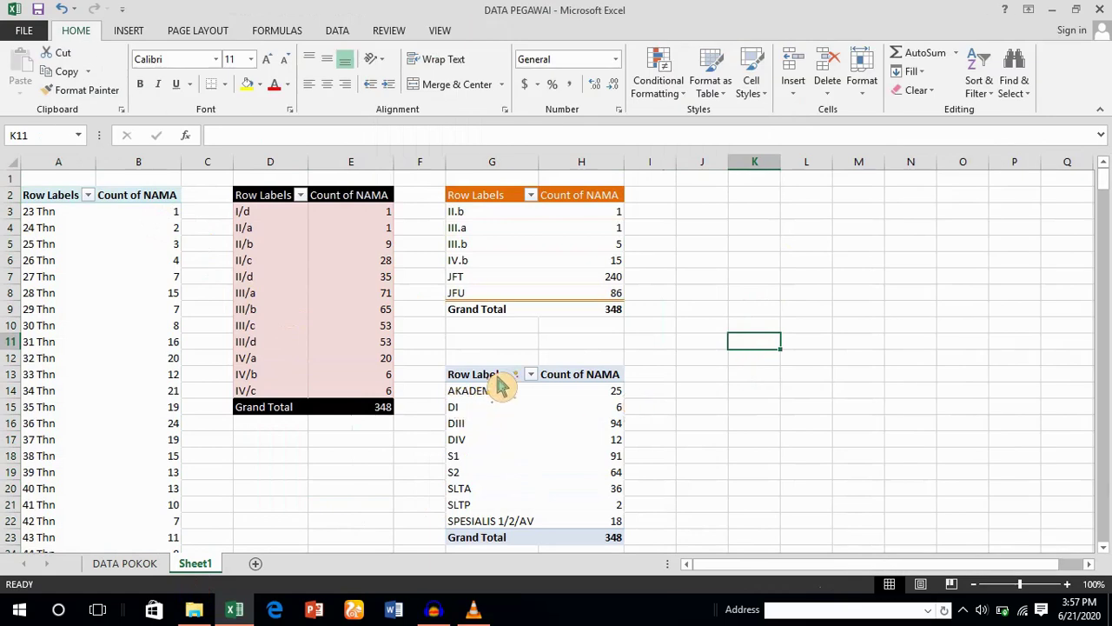
Apply the gray Medium PivotTable style with a solid gray header to the JJg Pddk PivotTable in G13:H23.
{"action": "left_click_drag", "start_coordinate": [504, 381], "coordinate": [610, 549]}
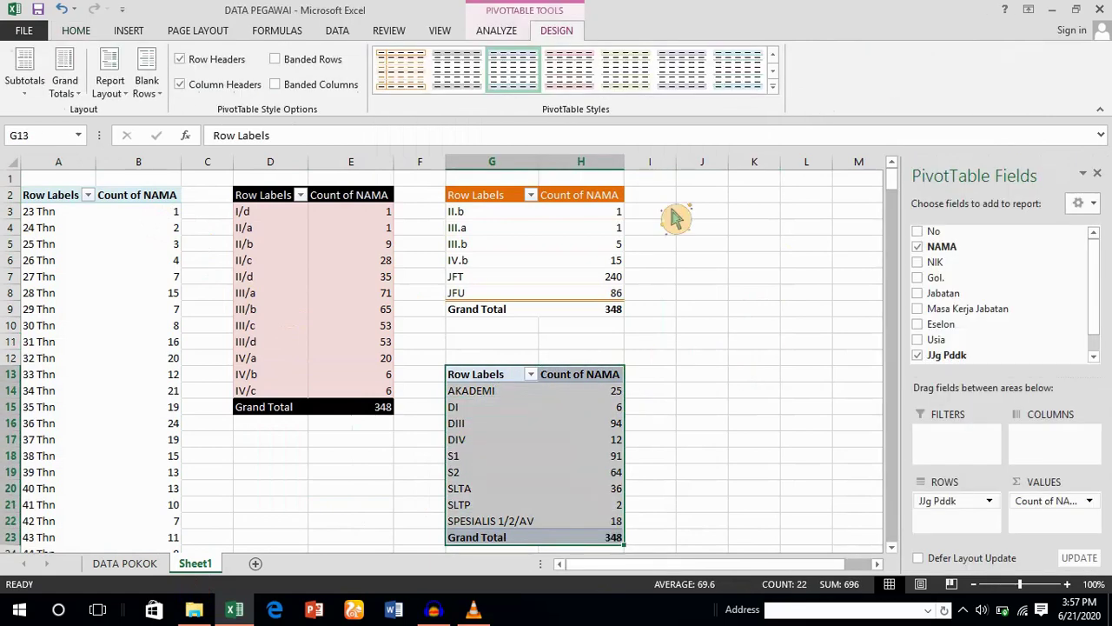
{"action": "left_click", "coordinate": [773, 86]}
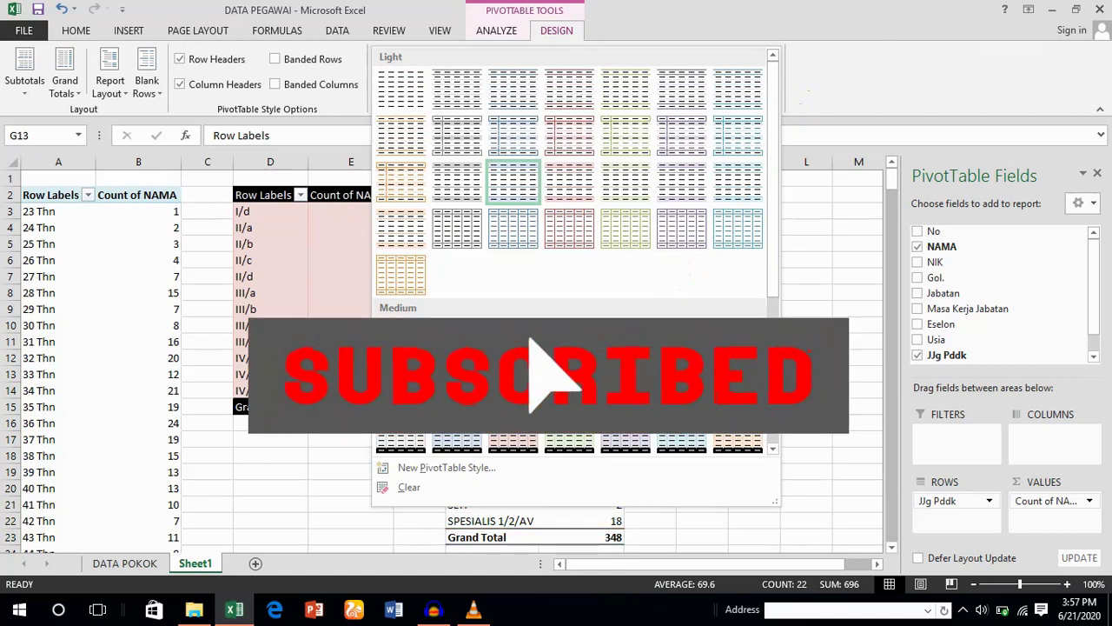
{"action": "left_click", "coordinate": [626, 340]}
{"action": "left_click", "coordinate": [805, 344]}
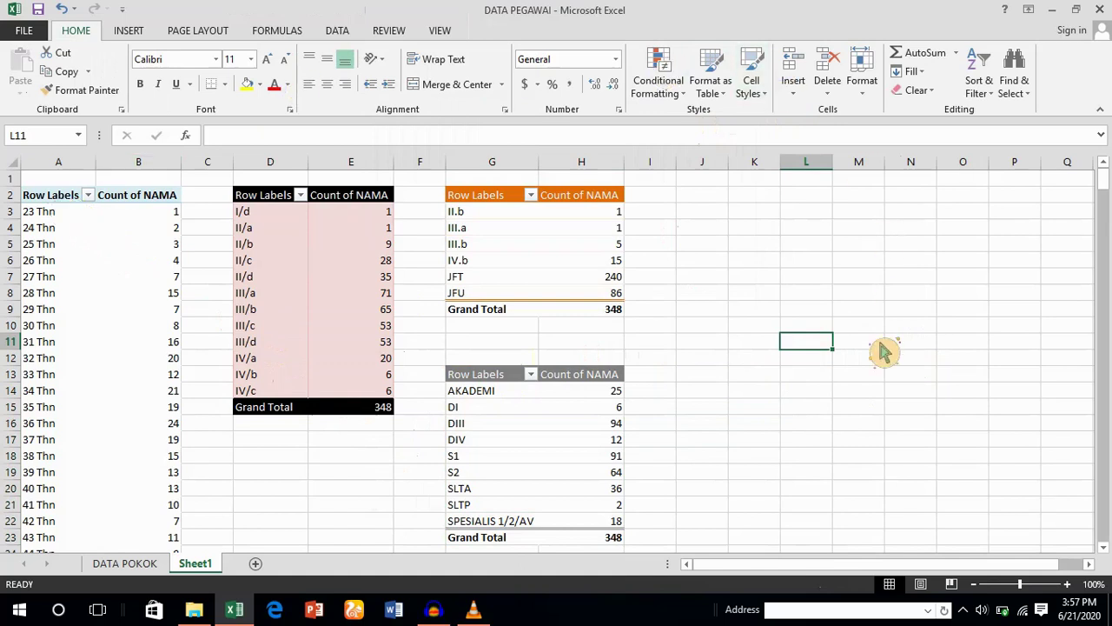
Review the four styled PivotTables on Sheet1 from their headers down to the Grand Total rows.
{"action": "left_click", "coordinate": [716, 509]}
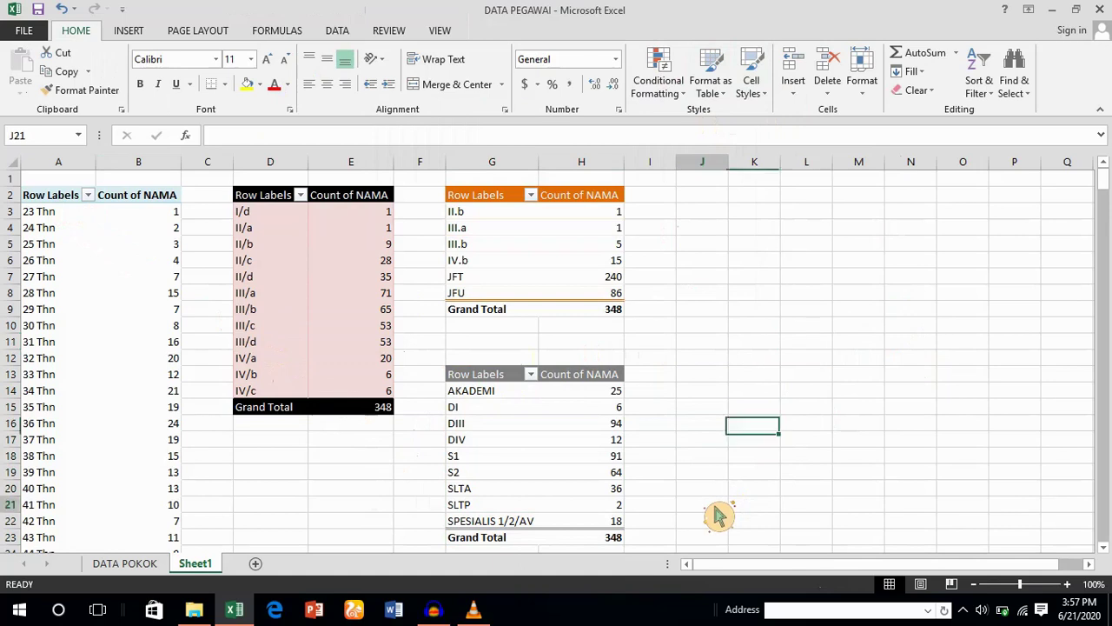
{"action": "scroll", "coordinate": [691, 387], "scroll_direction": "down", "scroll_amount": 1}
{"action": "scroll", "coordinate": [691, 387], "scroll_direction": "down", "scroll_amount": 3}
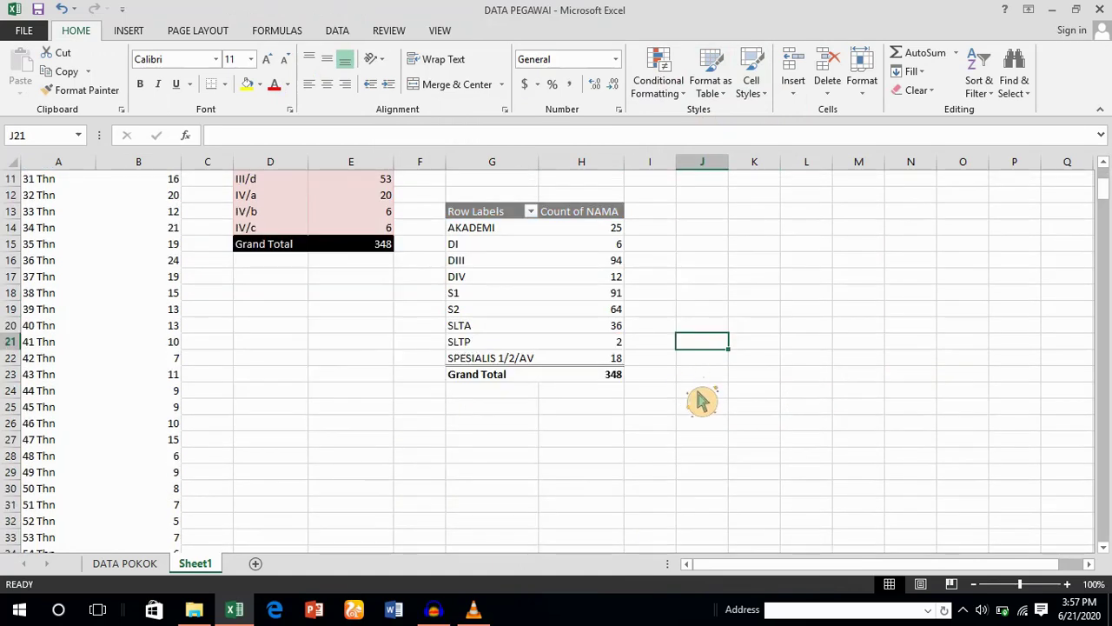
{"action": "scroll", "coordinate": [653, 430], "scroll_direction": "up", "scroll_amount": 3}
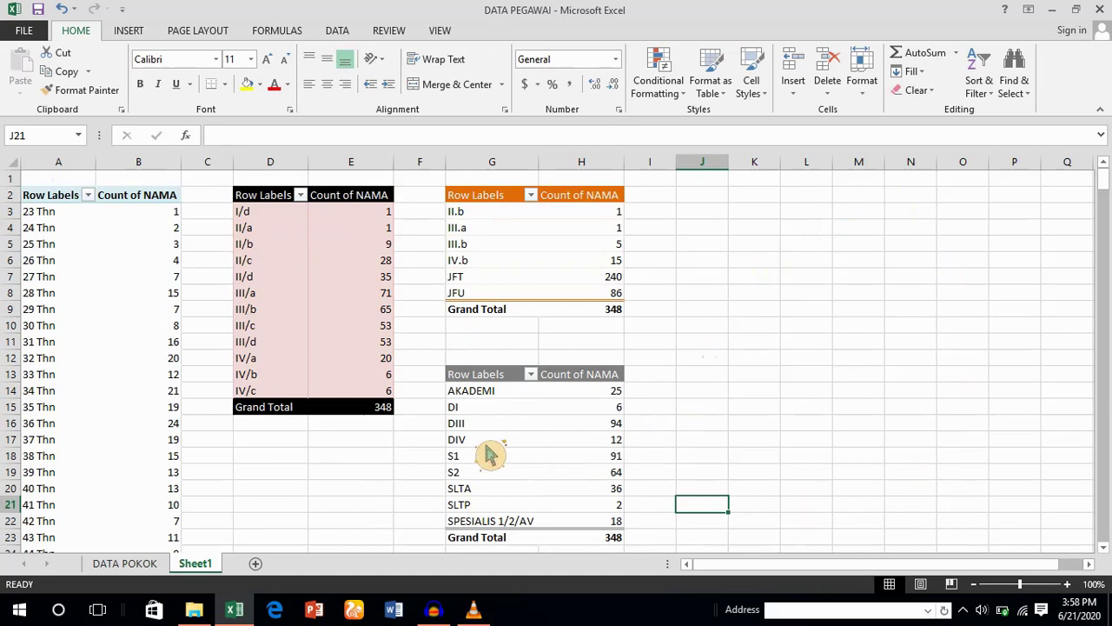
{"action": "left_click", "coordinate": [417, 478]}
{"action": "scroll", "coordinate": [418, 483], "scroll_direction": "down", "scroll_amount": 3}
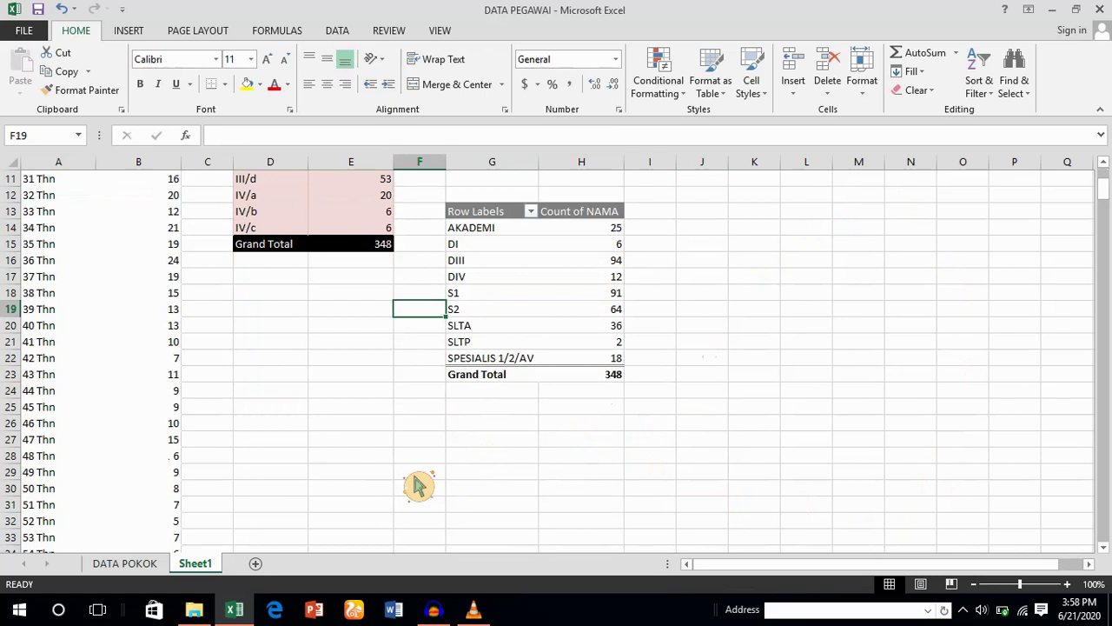
{"action": "scroll", "coordinate": [311, 391], "scroll_direction": "up", "scroll_amount": 3}
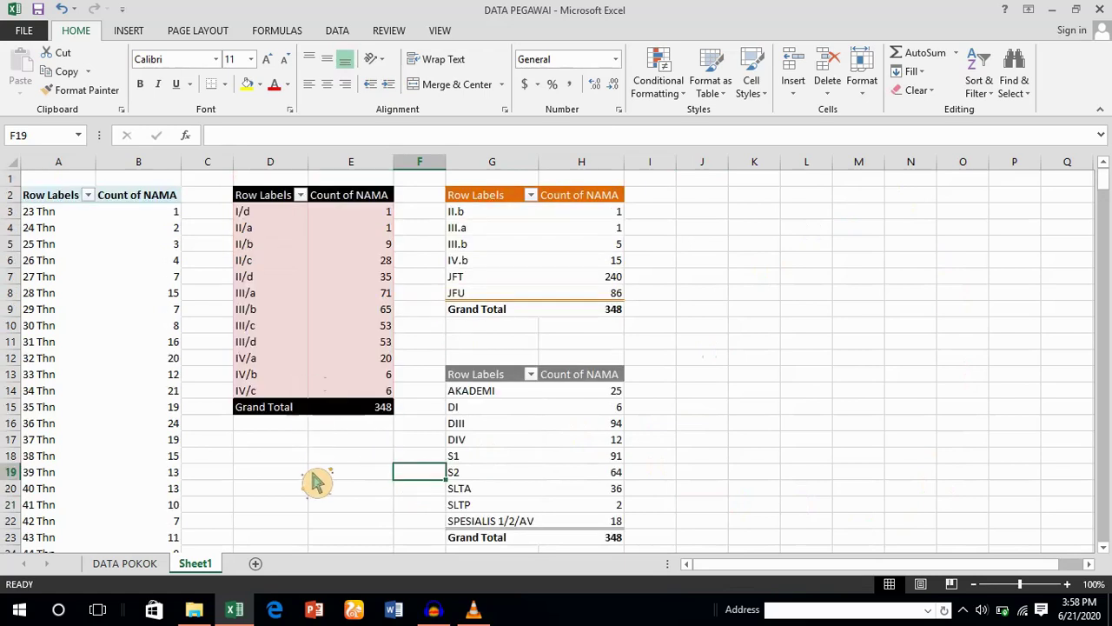
Examine the DATA POKOK source table from its header row, checking the NAMA, NIK and Eselon columns.
{"action": "left_click", "coordinate": [160, 563]}
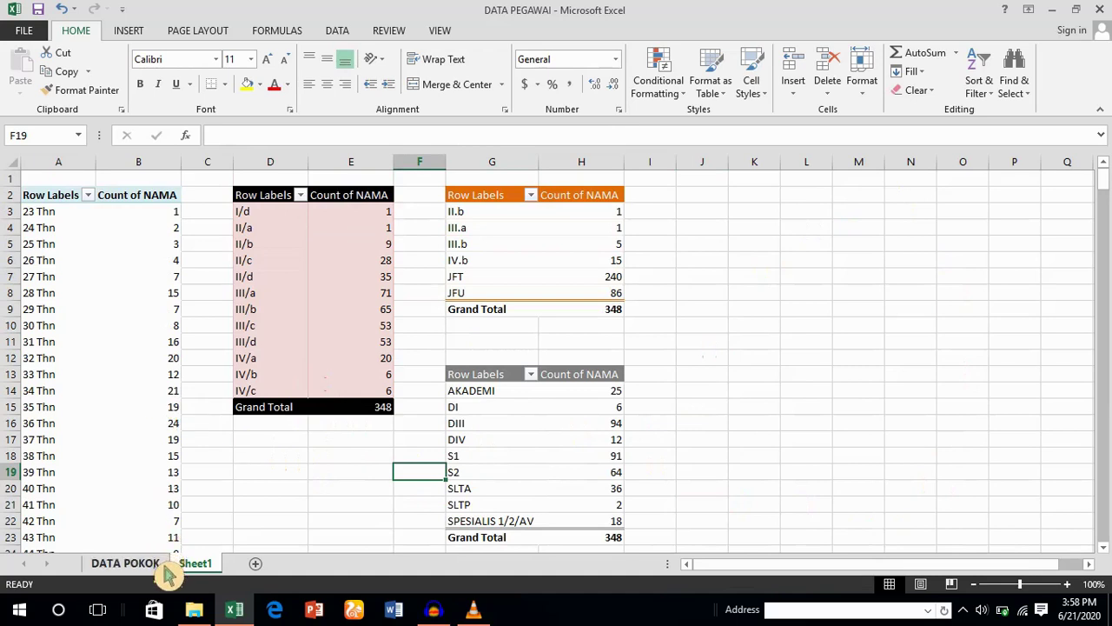
{"action": "scroll", "coordinate": [300, 339], "scroll_direction": "up", "scroll_amount": 20}
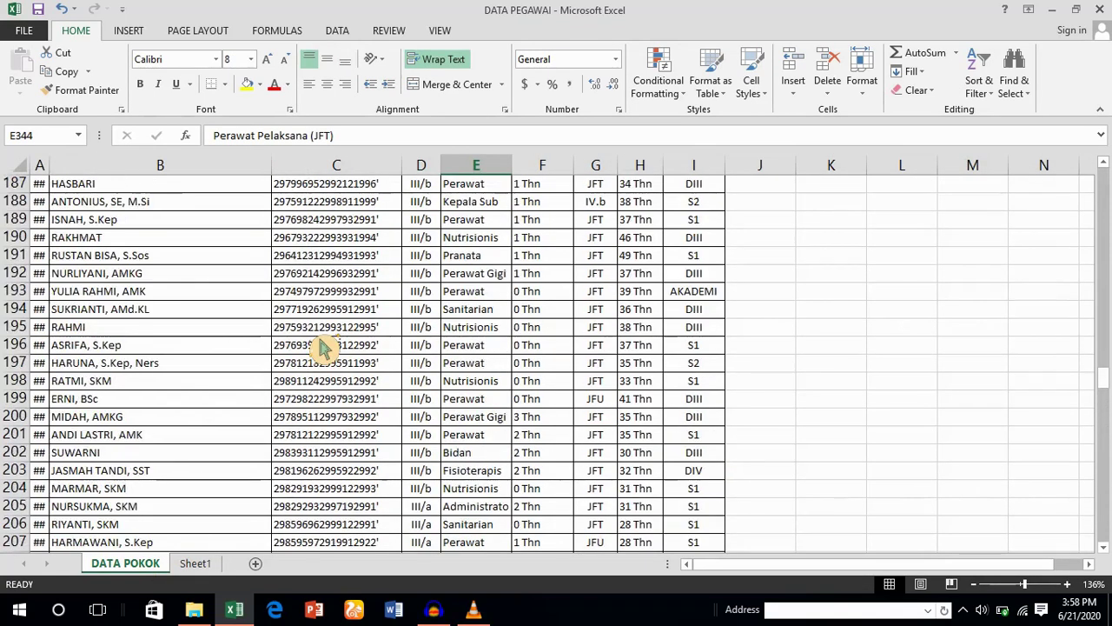
{"action": "scroll", "coordinate": [323, 347], "scroll_direction": "up", "scroll_amount": 20}
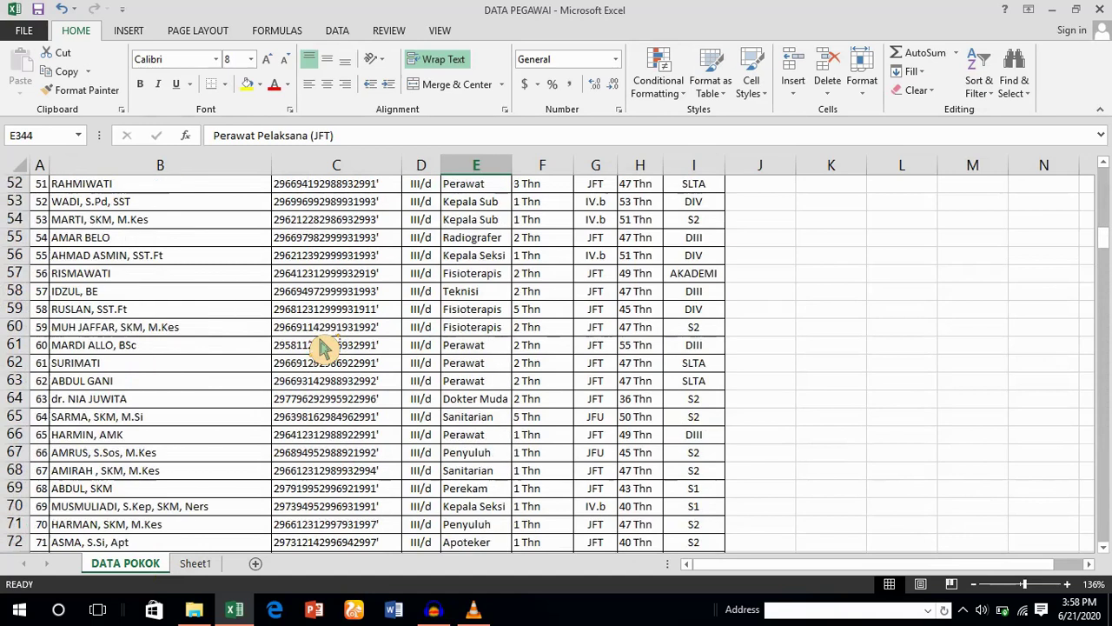
{"action": "scroll", "coordinate": [323, 346], "scroll_direction": "up", "scroll_amount": 9}
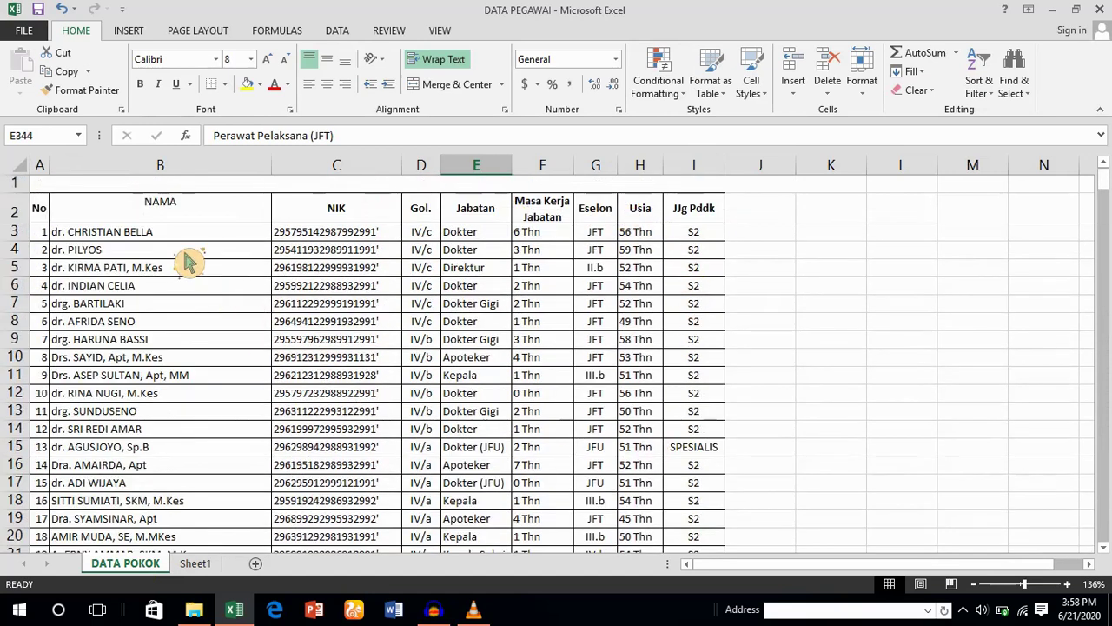
{"action": "left_click", "coordinate": [160, 238]}
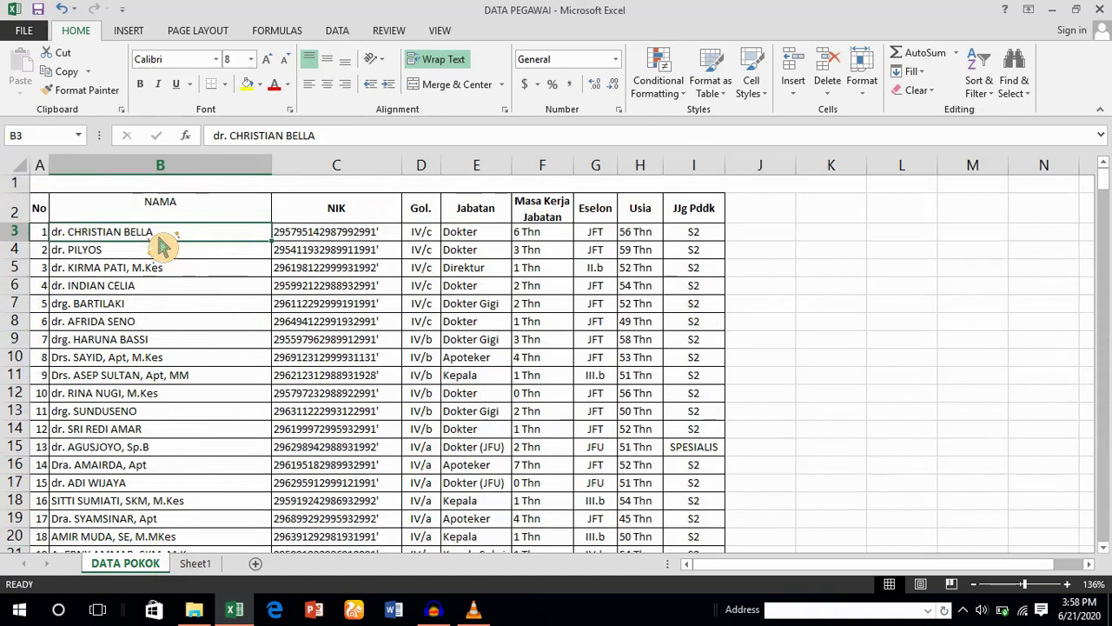
{"action": "left_click", "coordinate": [845, 417]}
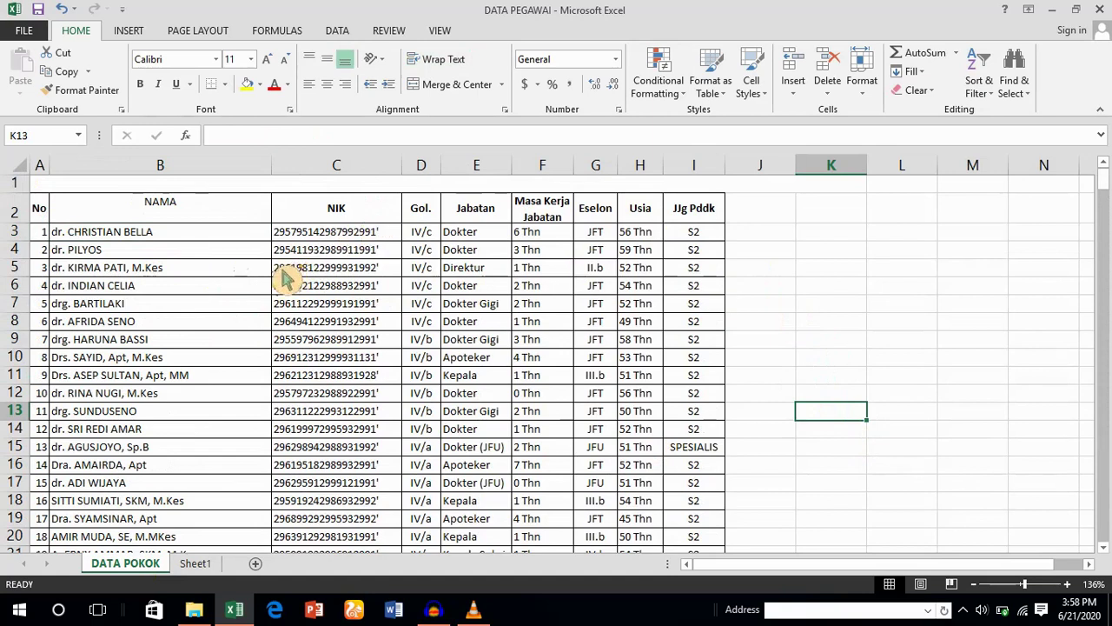
{"action": "left_click", "coordinate": [253, 254]}
{"action": "left_click", "coordinate": [253, 238]}
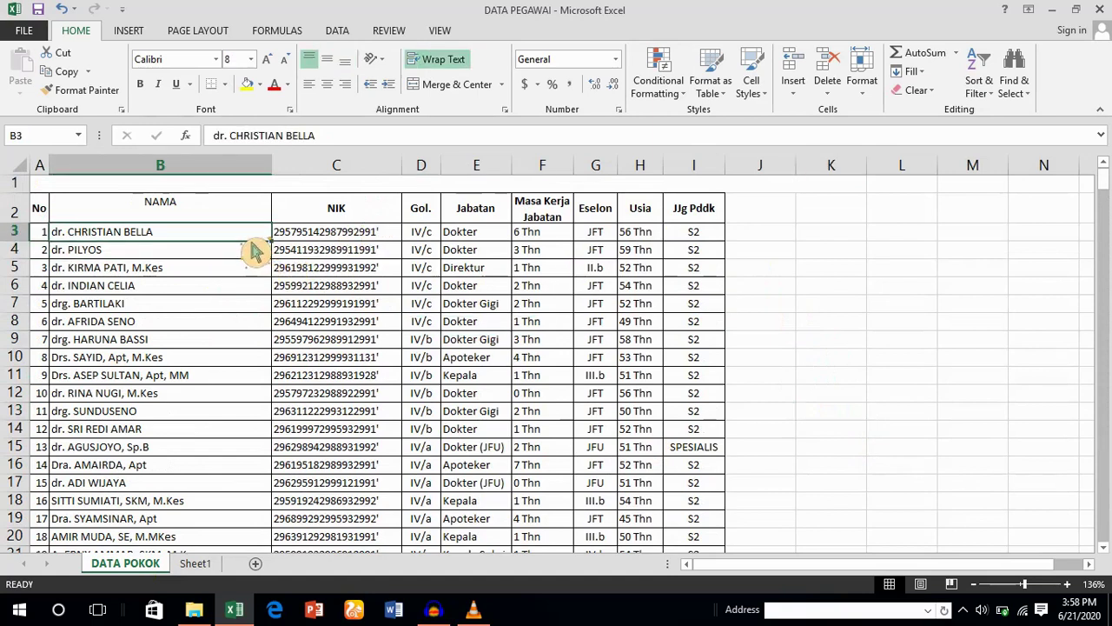
{"action": "left_click", "coordinate": [318, 253]}
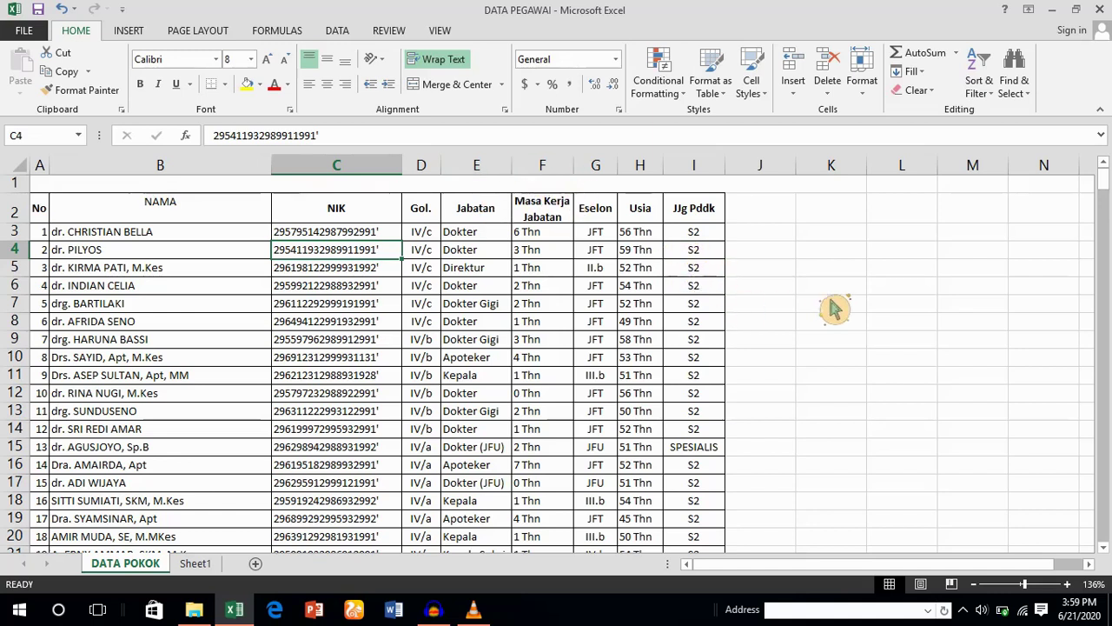
{"action": "left_click", "coordinate": [606, 331]}
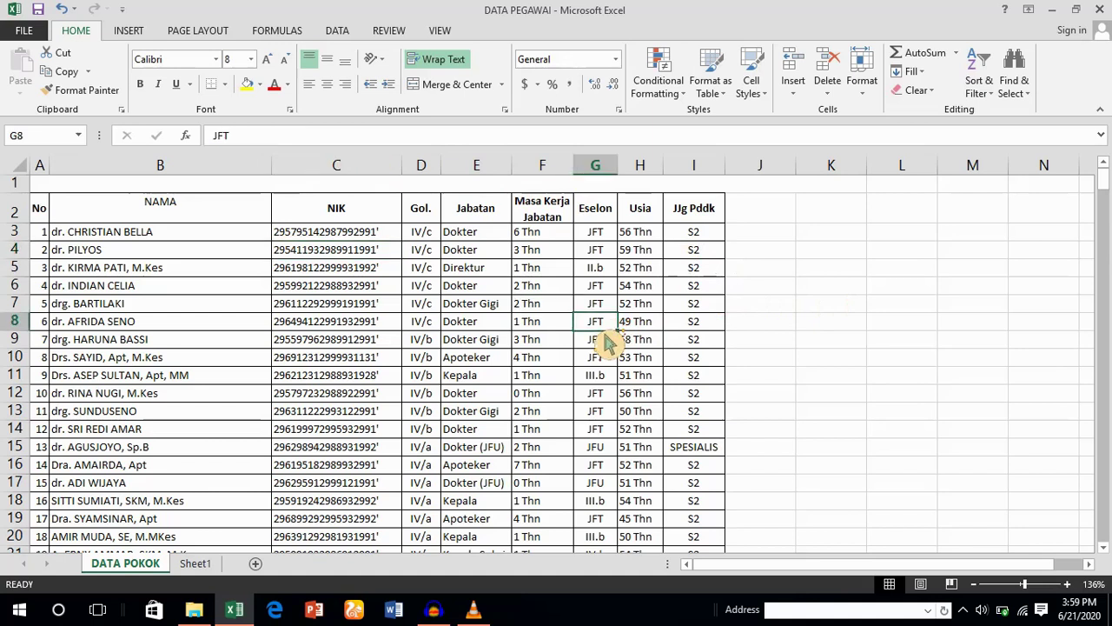